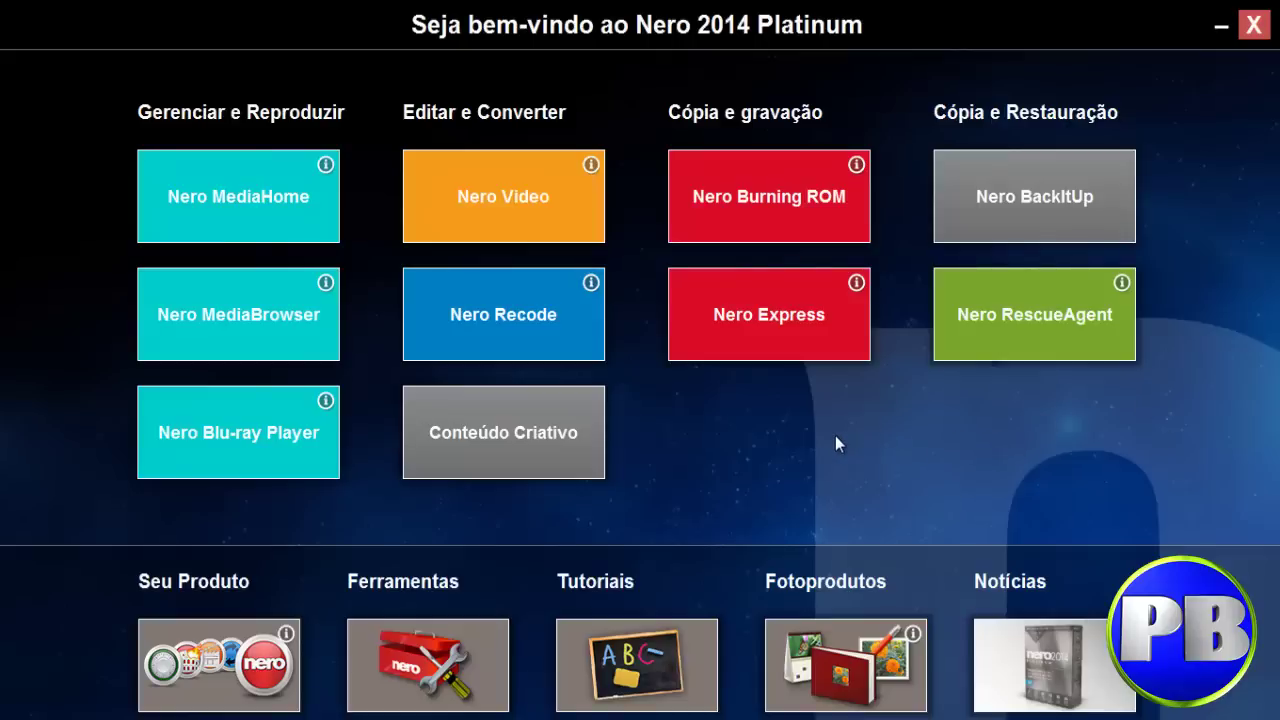
Step: Minimize the Nero start window and locate the Meu DVD image file on the desktop
{"action": "left_click", "coordinate": [1218, 26]}
{"action": "left_click", "coordinate": [1193, 9]}
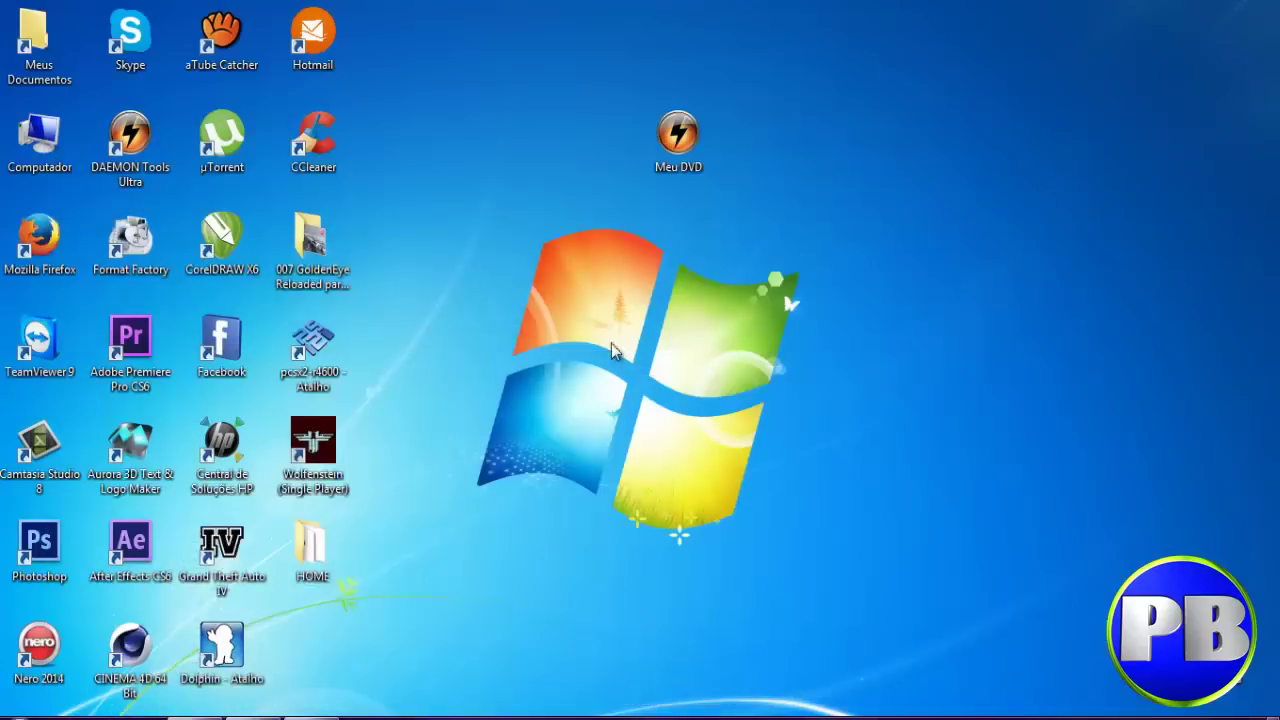
{"action": "left_click_drag", "start_coordinate": [588, 47], "coordinate": [697, 250]}
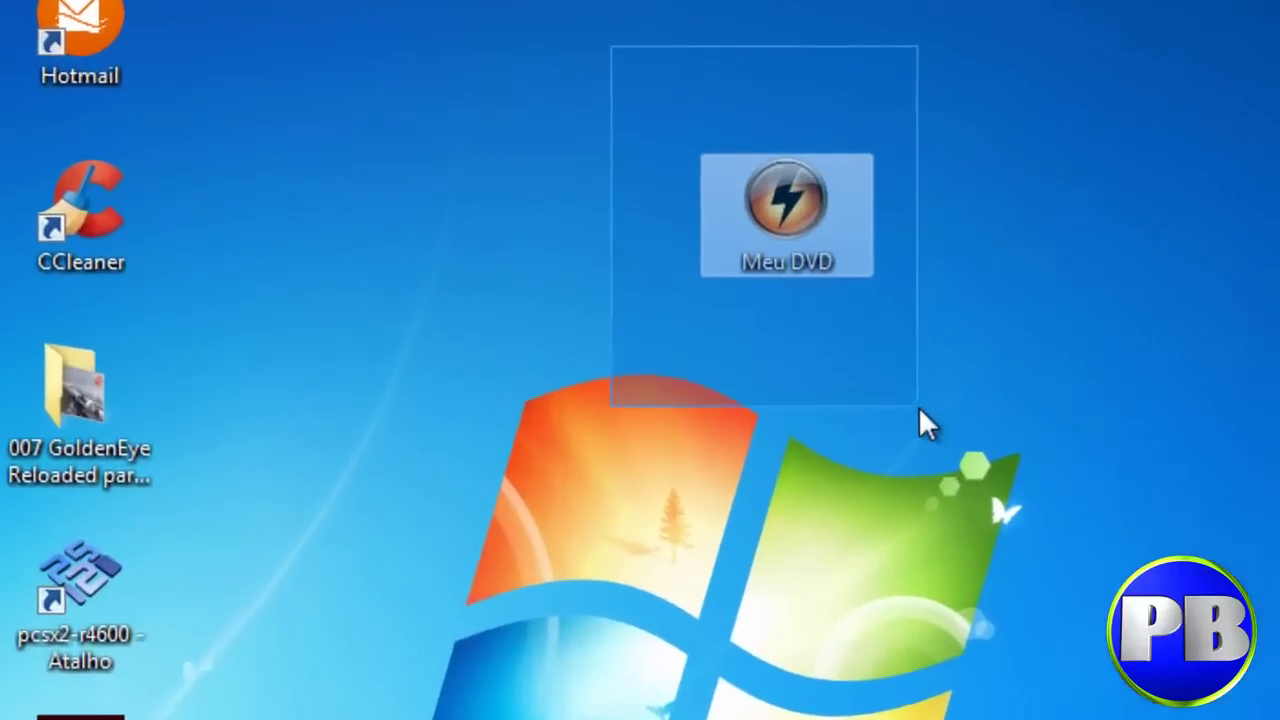
{"action": "left_click", "coordinate": [826, 404]}
{"action": "left_click_drag", "start_coordinate": [537, 40], "coordinate": [777, 414]}
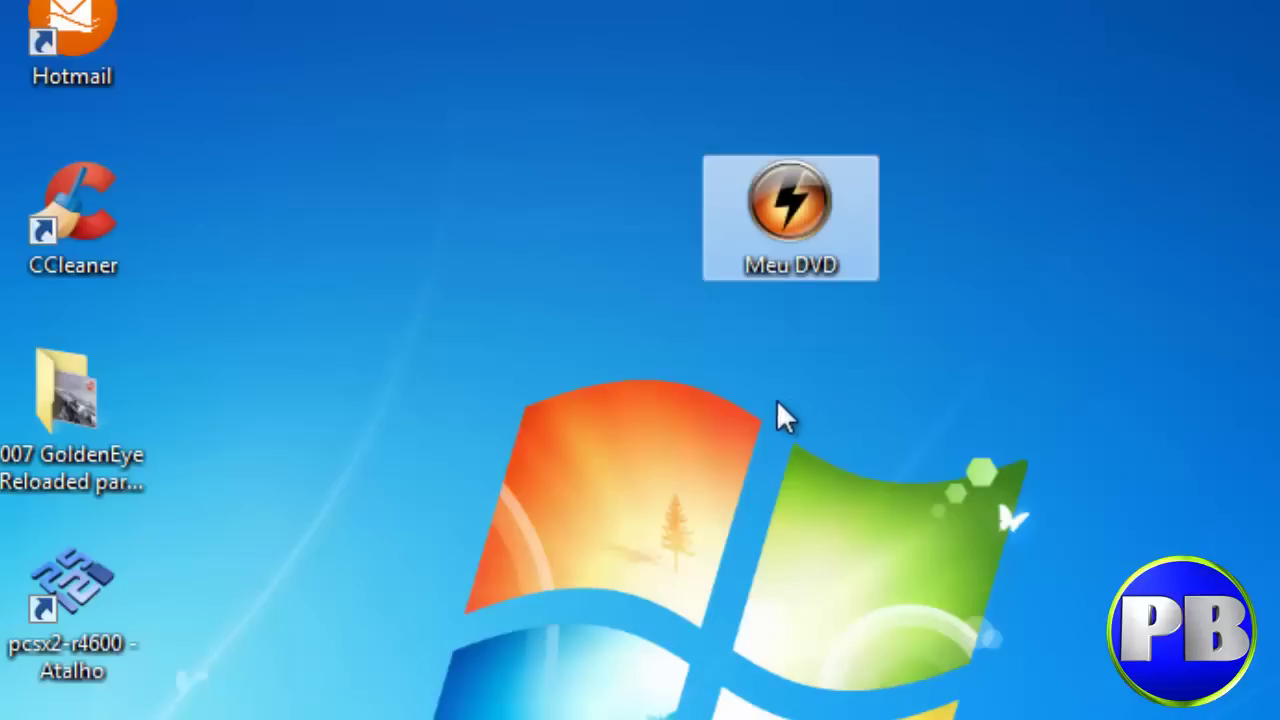
{"action": "left_click", "coordinate": [788, 429]}
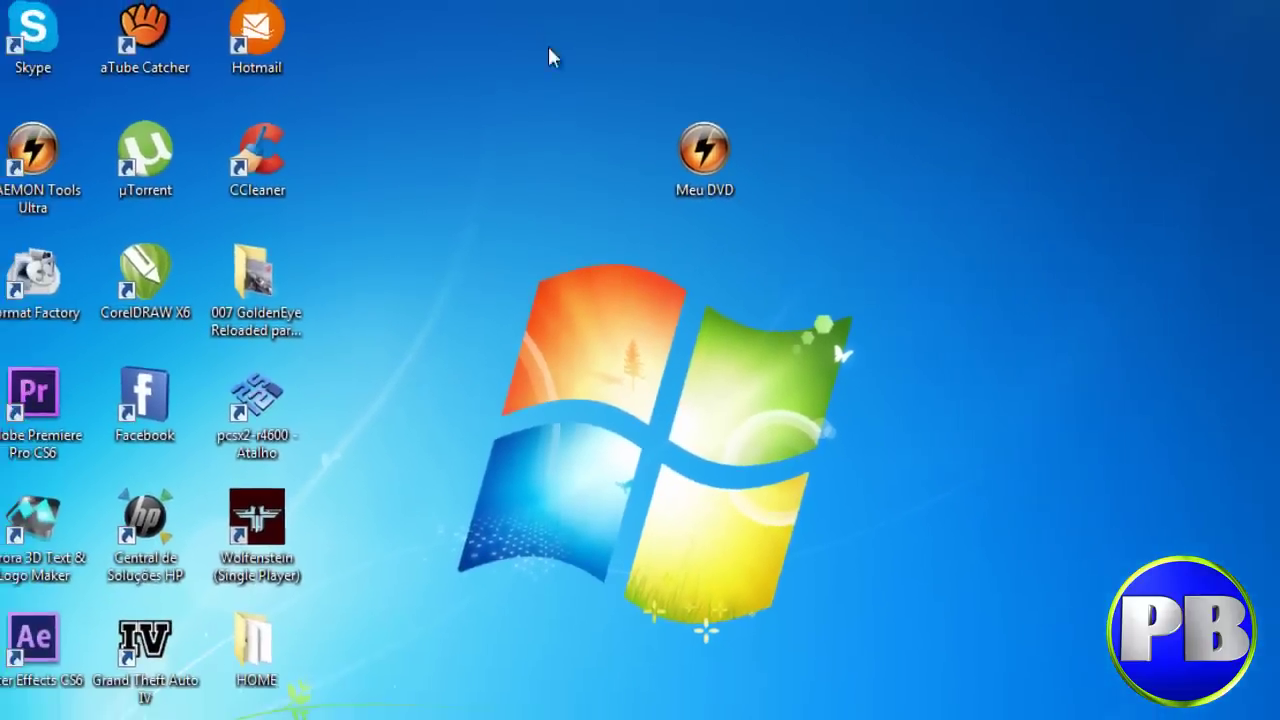
{"action": "left_click_drag", "start_coordinate": [534, 29], "coordinate": [760, 236]}
{"action": "left_click", "coordinate": [758, 236]}
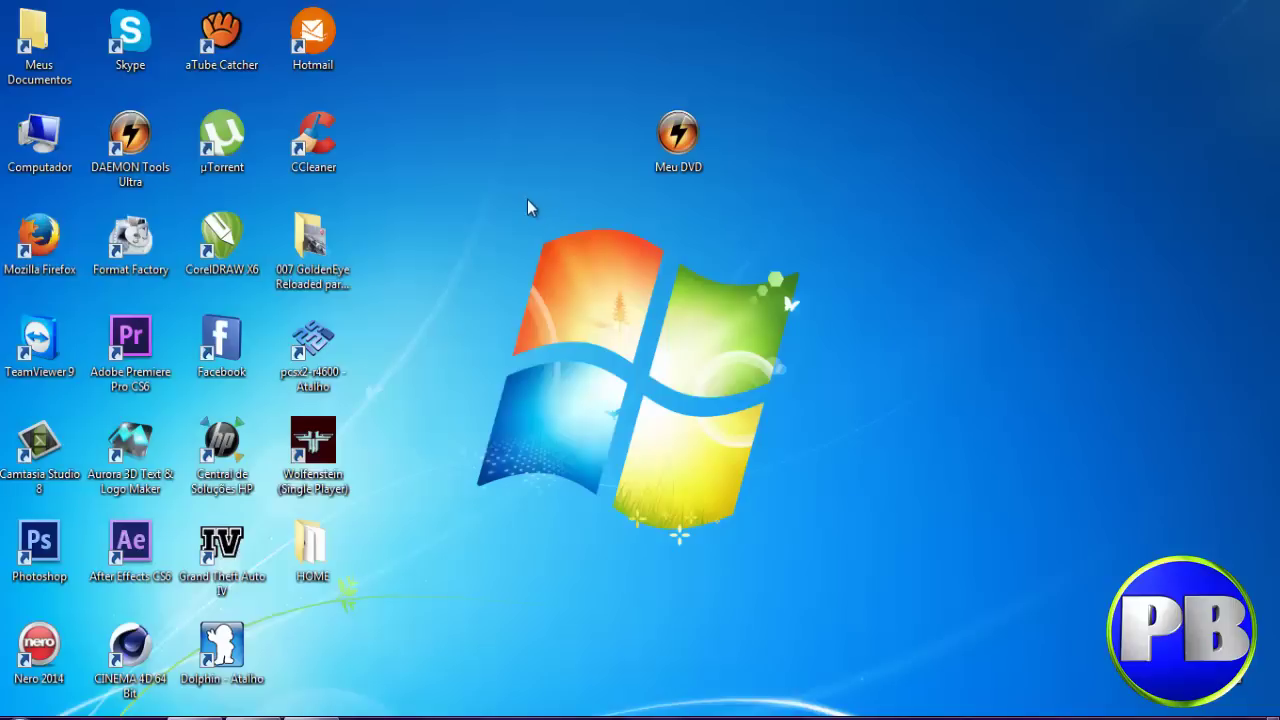
{"action": "left_click_drag", "start_coordinate": [693, 33], "coordinate": [597, 246]}
{"action": "left_click", "coordinate": [392, 399]}
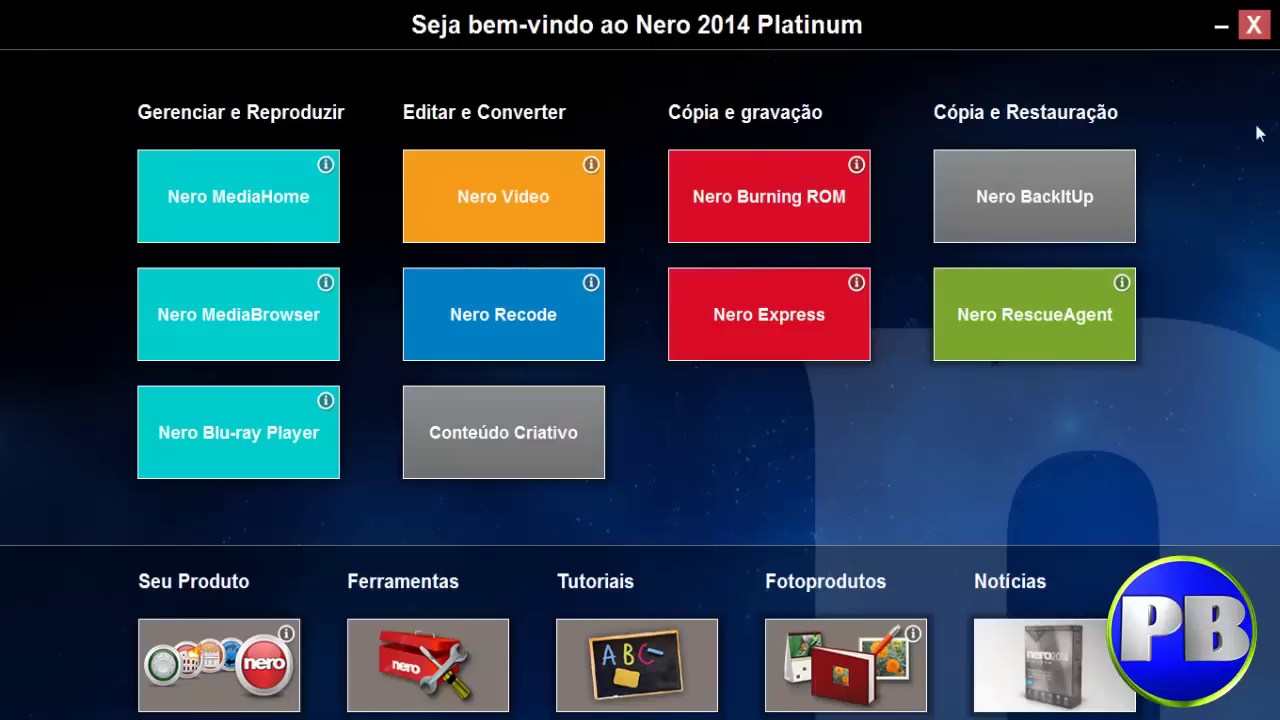
Step: Minimize the Nero start window, handle the inserted disc's AutoPlay options, and check the DVD-RW drive (F:) in Computador
{"action": "left_click", "coordinate": [1221, 26]}
{"action": "left_click", "coordinate": [1221, 26]}
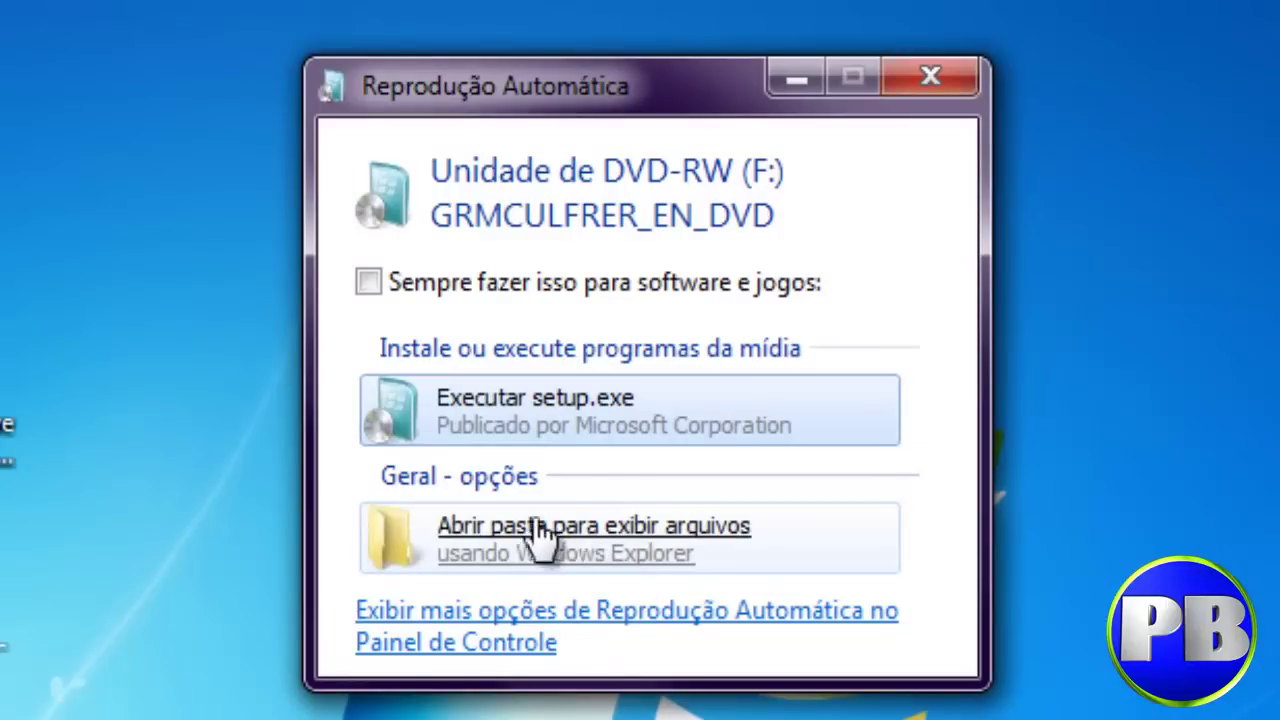
{"action": "left_click", "coordinate": [500, 425]}
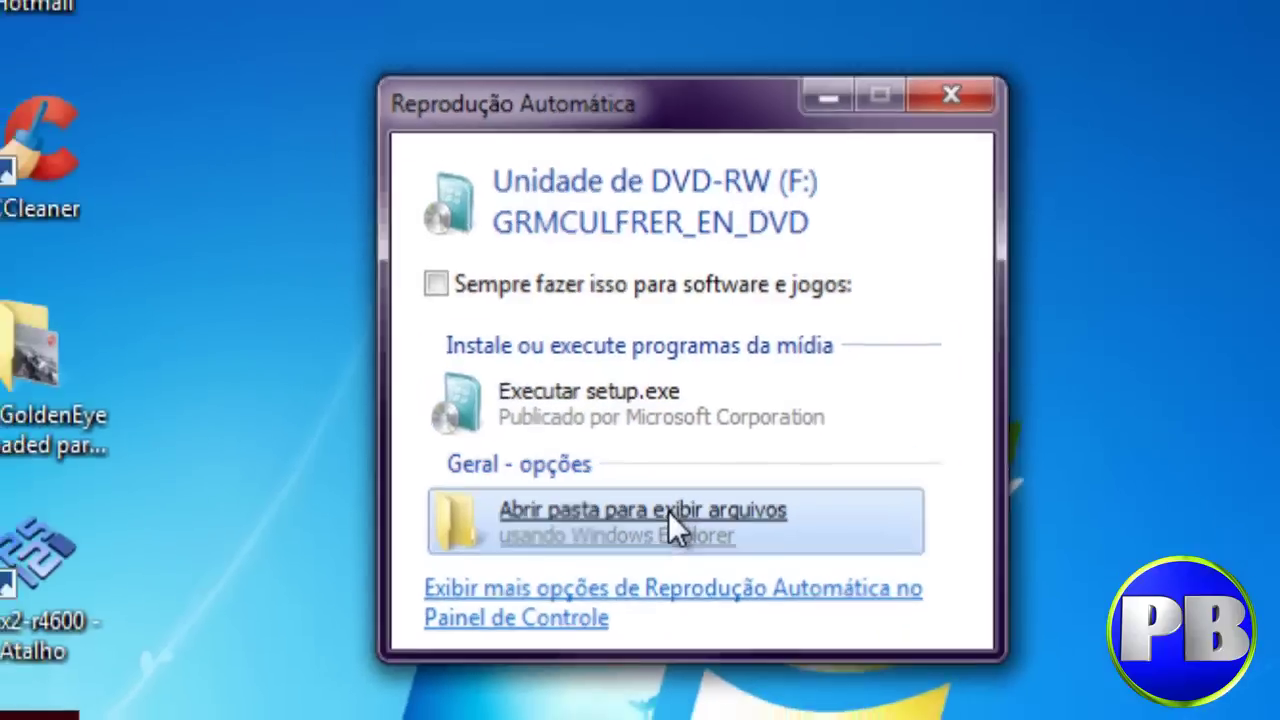
{"action": "left_click", "coordinate": [668, 511]}
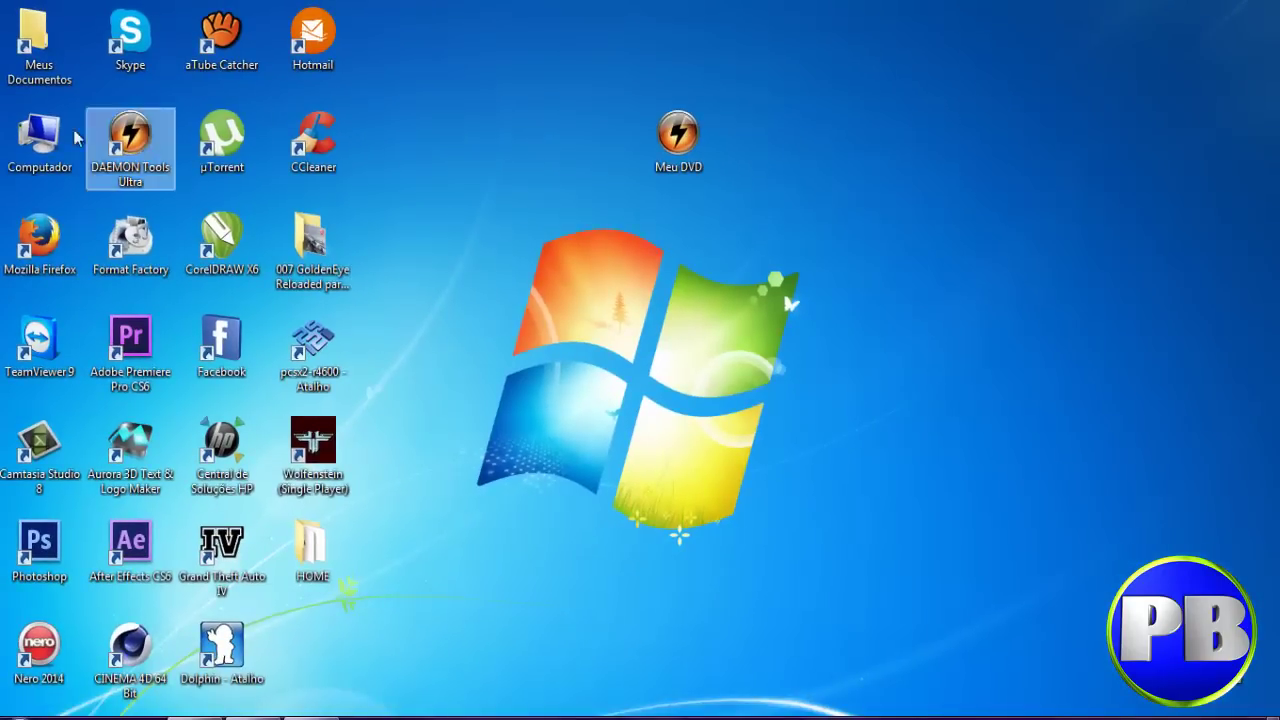
{"action": "double_click", "coordinate": [45, 145]}
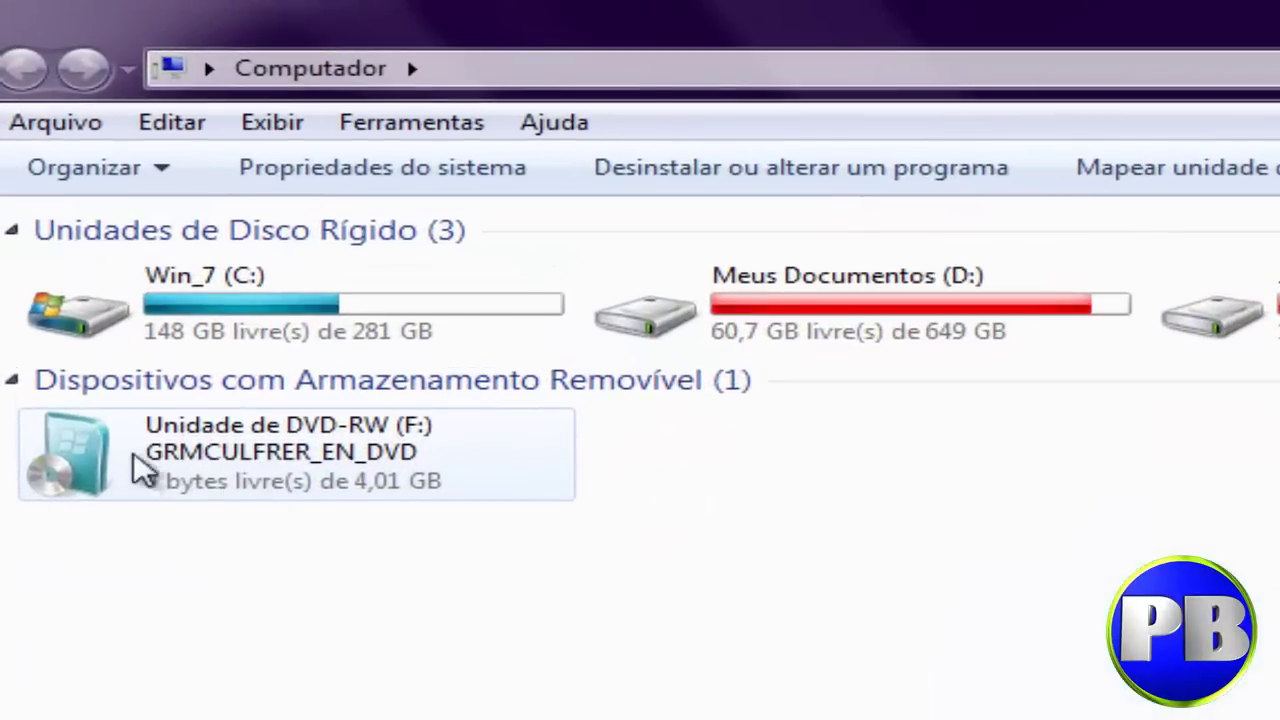
{"action": "mouse_move", "coordinate": [109, 290]}
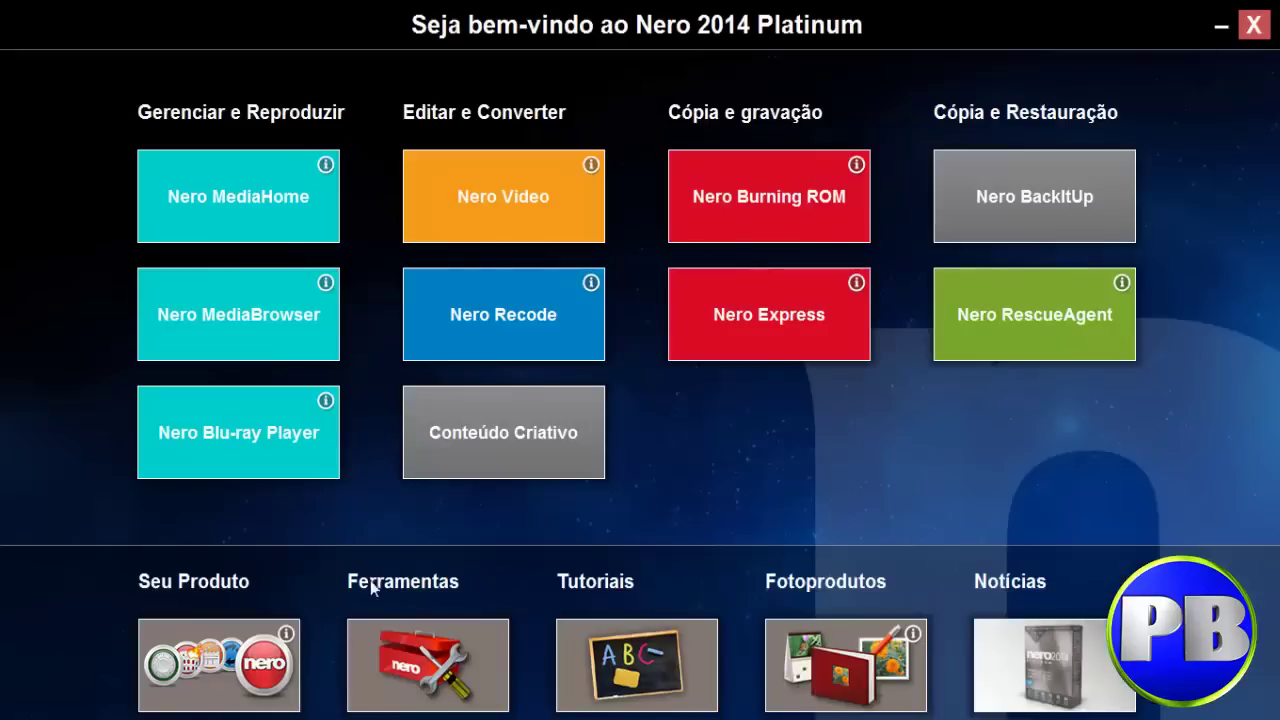
Step: Open Nero Express and choose to copy an entire disc
{"action": "left_click", "coordinate": [766, 315]}
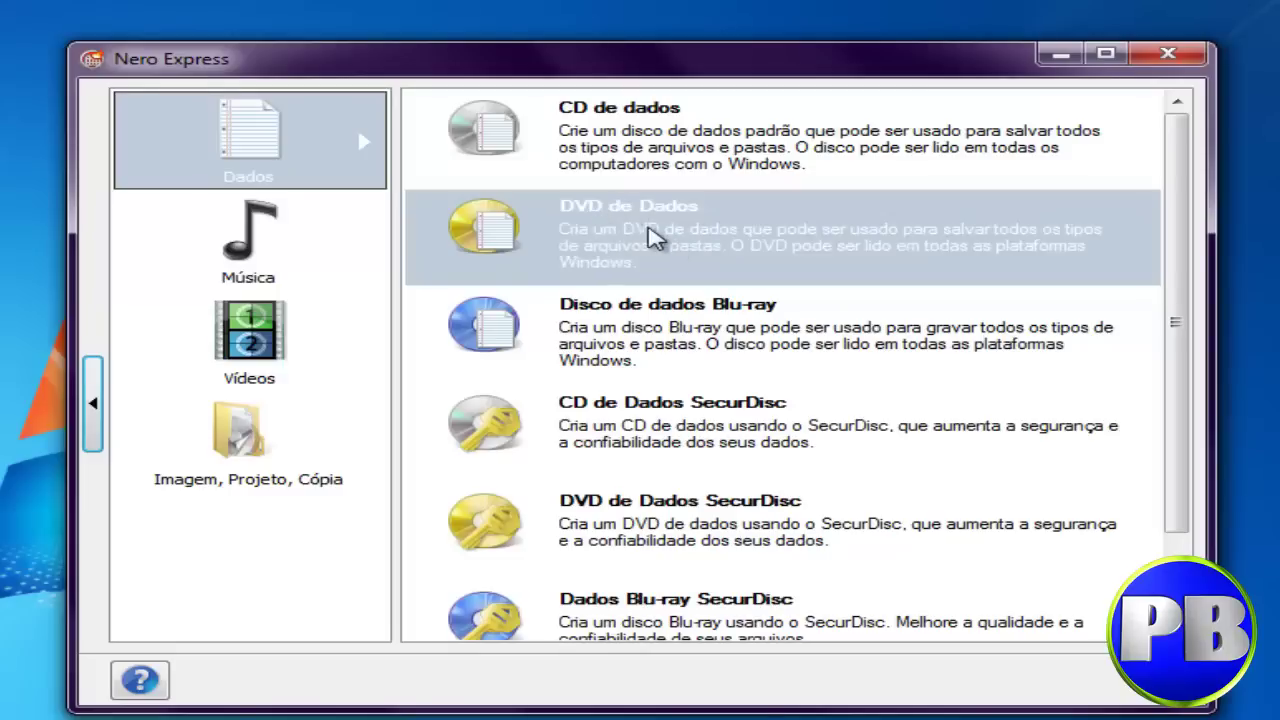
{"action": "left_click", "coordinate": [270, 455]}
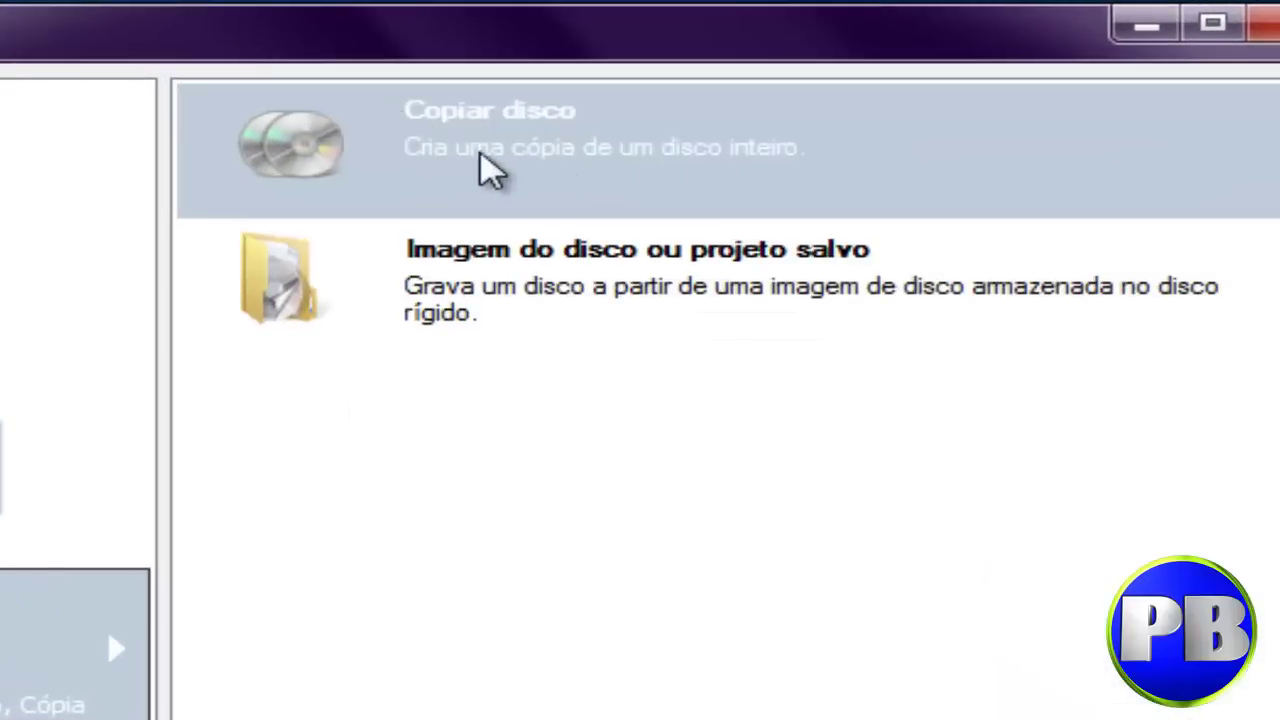
{"action": "left_click", "coordinate": [612, 152]}
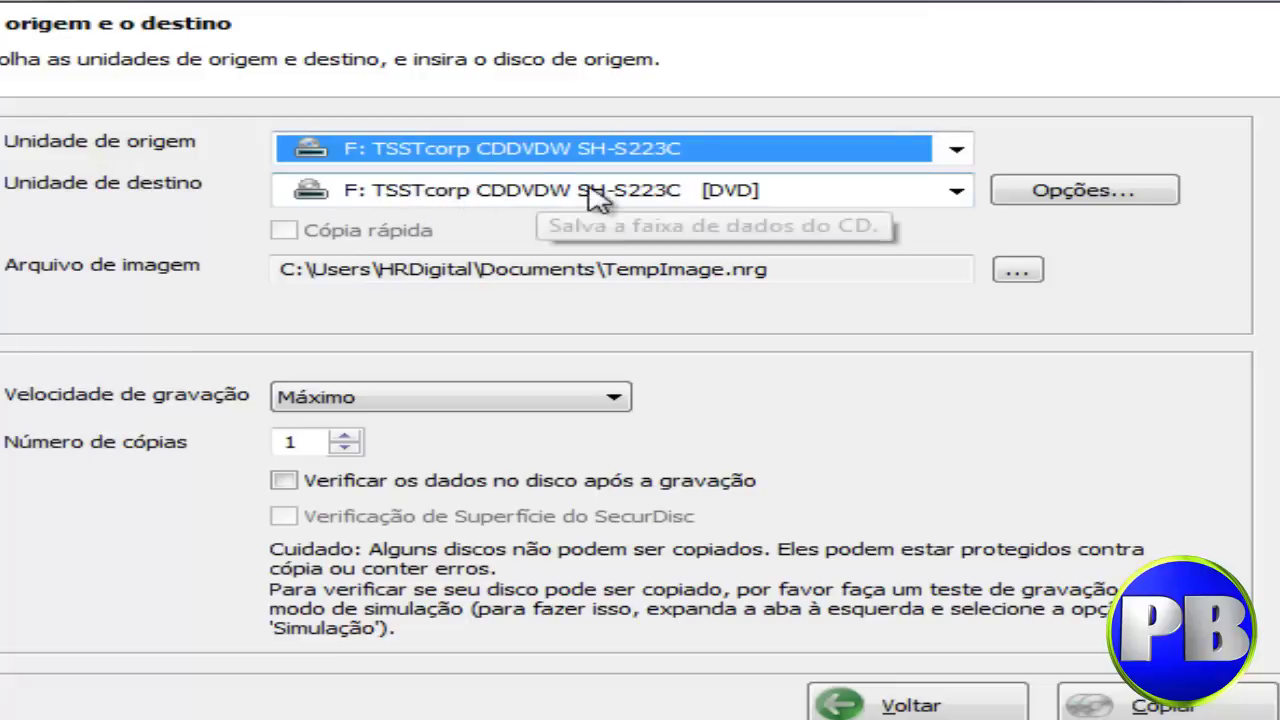
Step: Set the copy's destination drive to Image Recorder [DVD]
{"action": "left_click", "coordinate": [953, 197]}
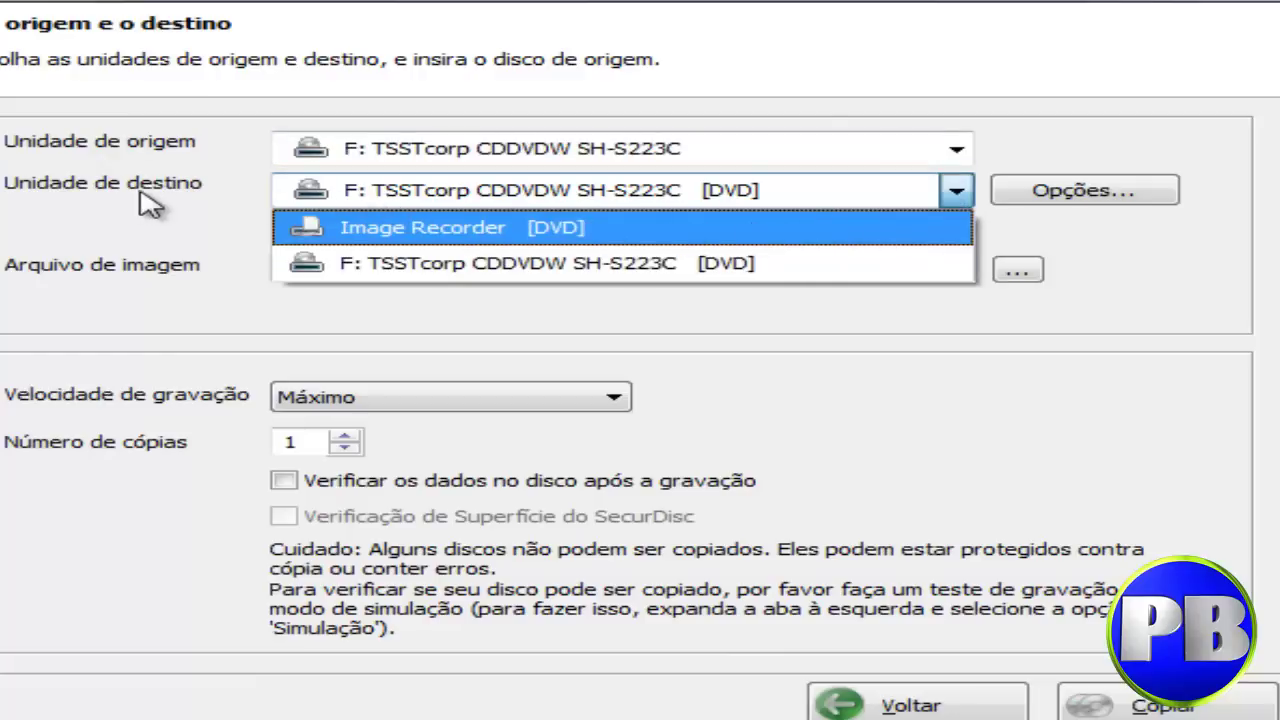
{"action": "left_click", "coordinate": [80, 196]}
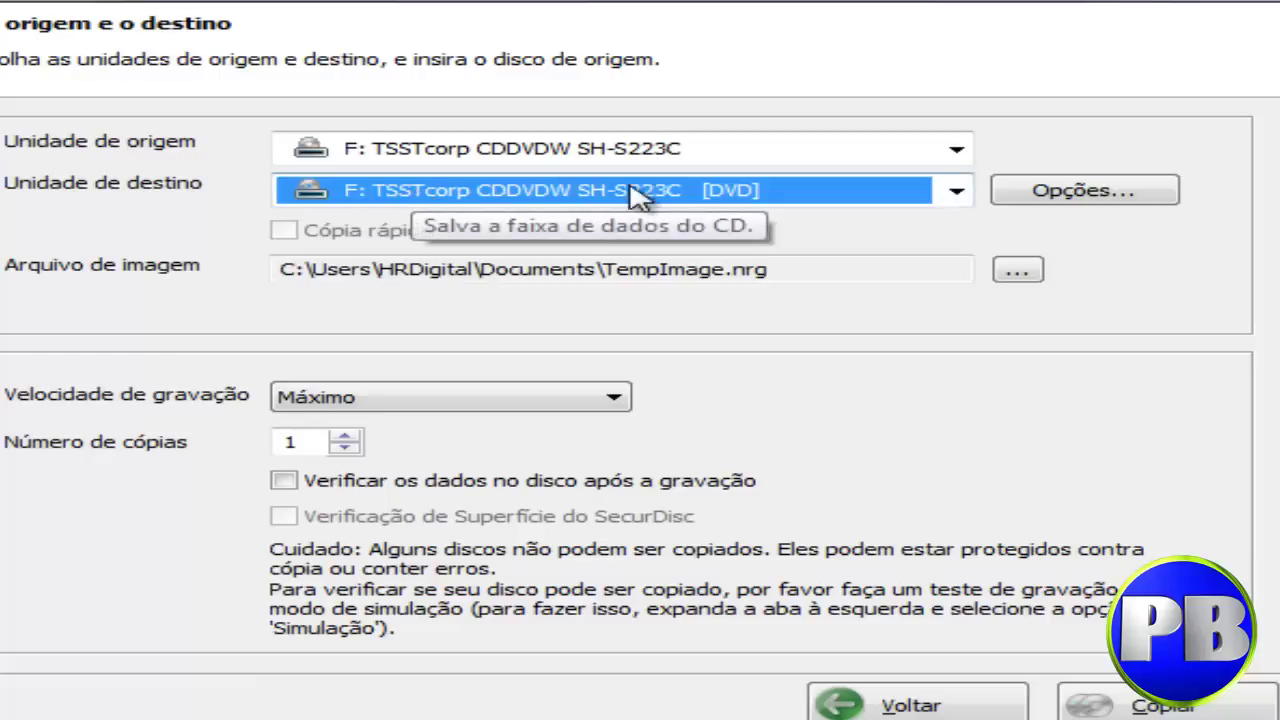
{"action": "left_click", "coordinate": [958, 196]}
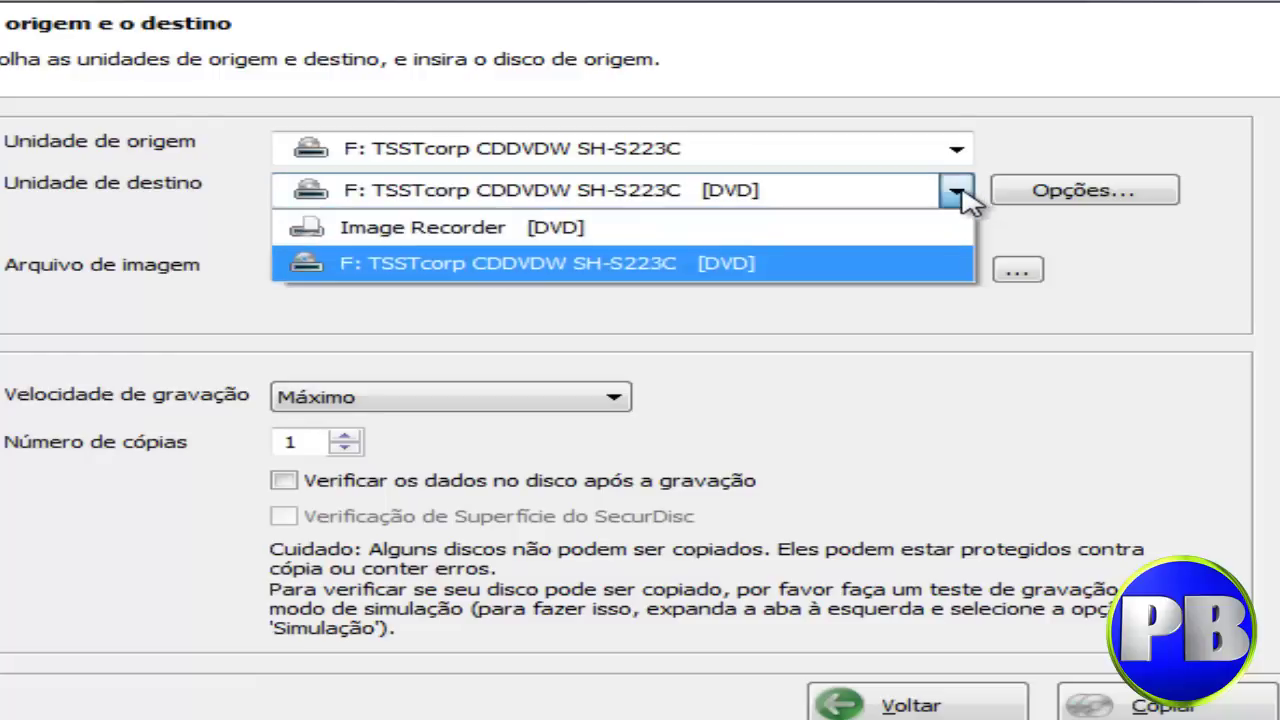
{"action": "left_click", "coordinate": [500, 234]}
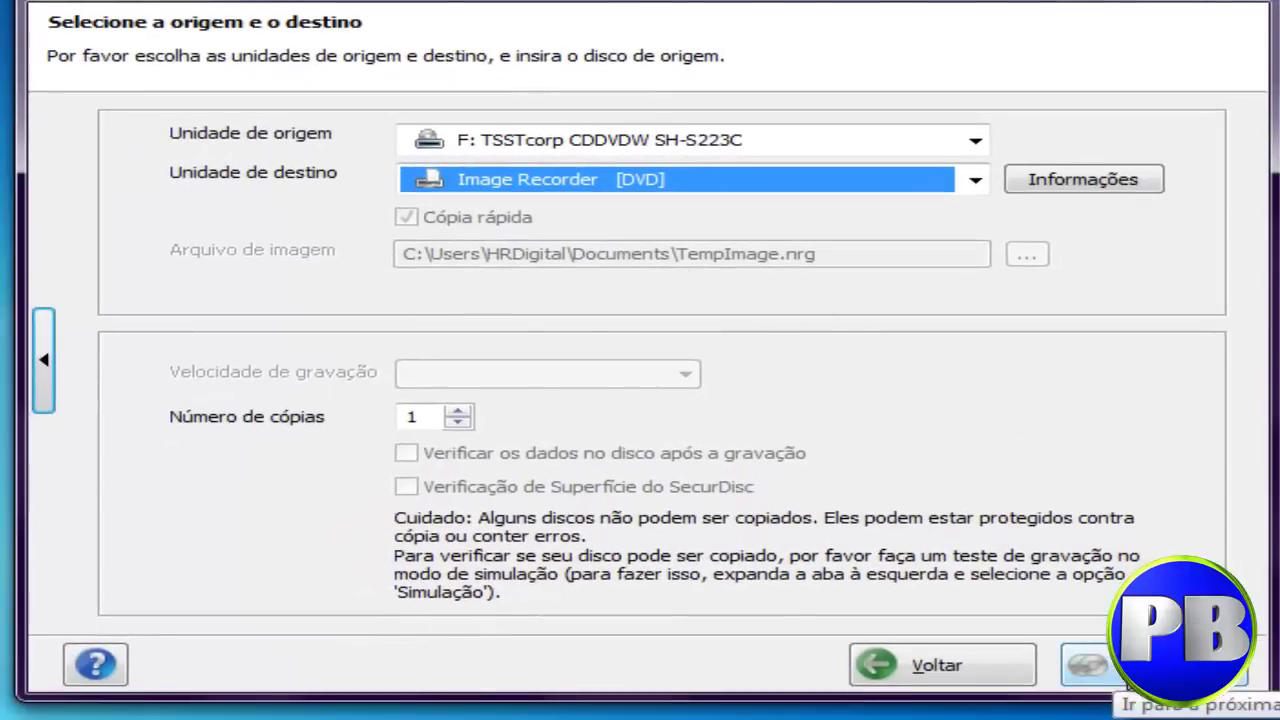
Step: Start the disc copy and save its Nero image file to the desktop as WINDOWS
{"action": "left_click", "coordinate": [1095, 668]}
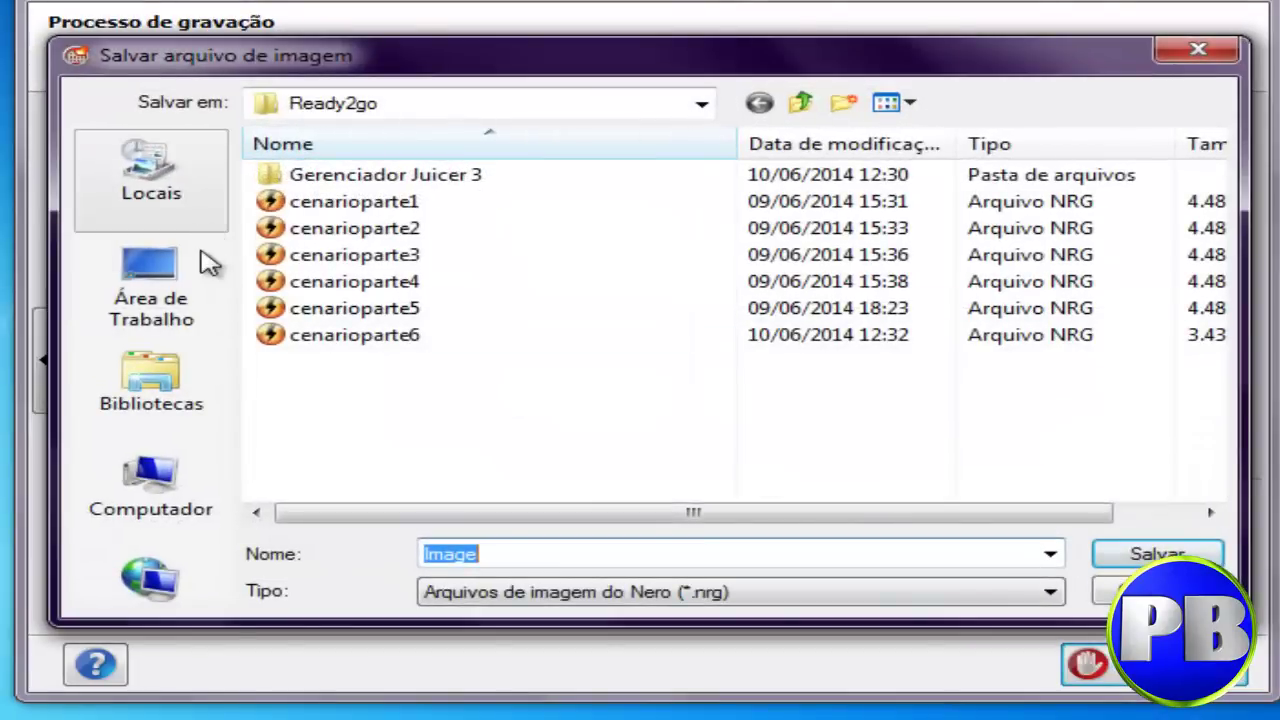
{"action": "left_click", "coordinate": [192, 288]}
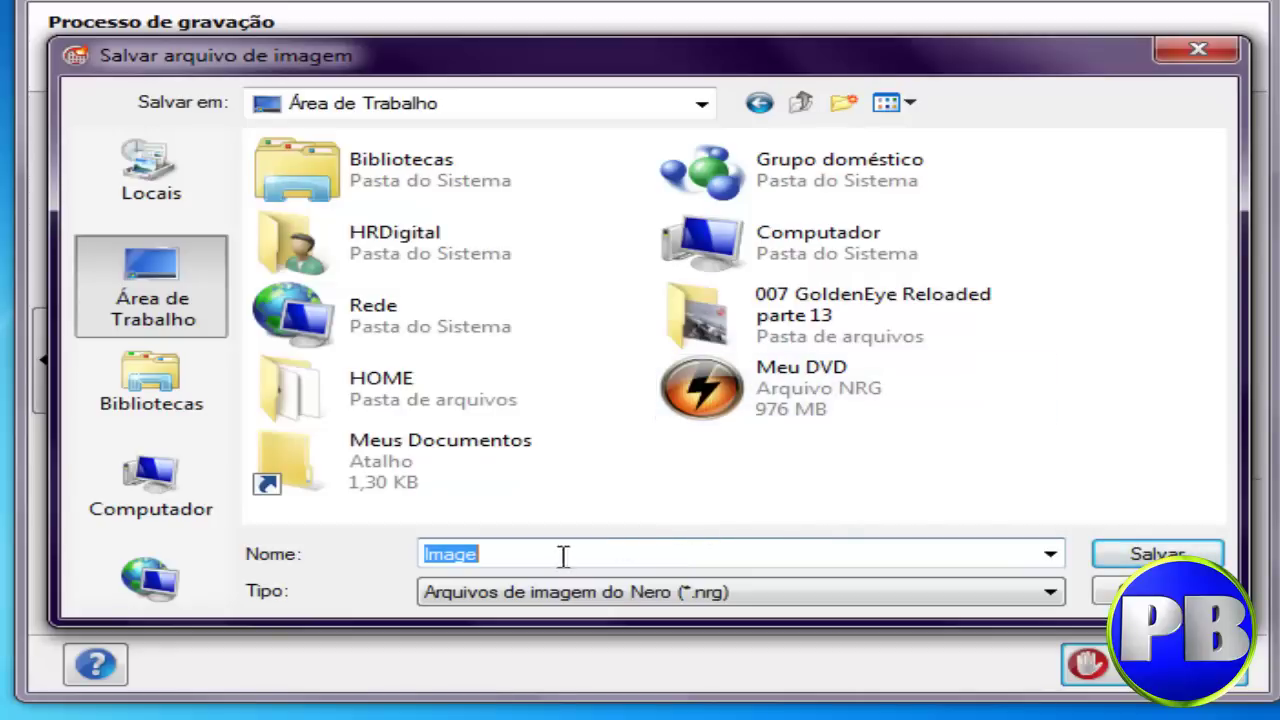
{"action": "type", "text": "Wi"}
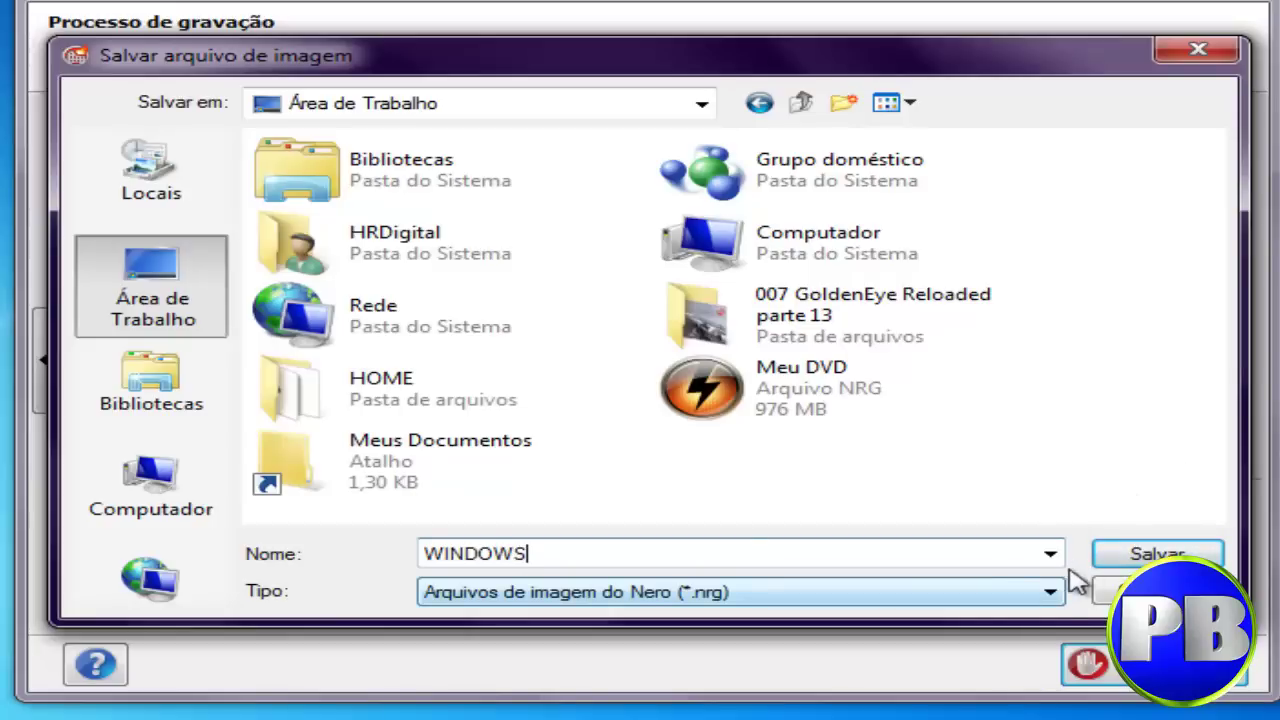
{"action": "left_click", "coordinate": [1155, 553]}
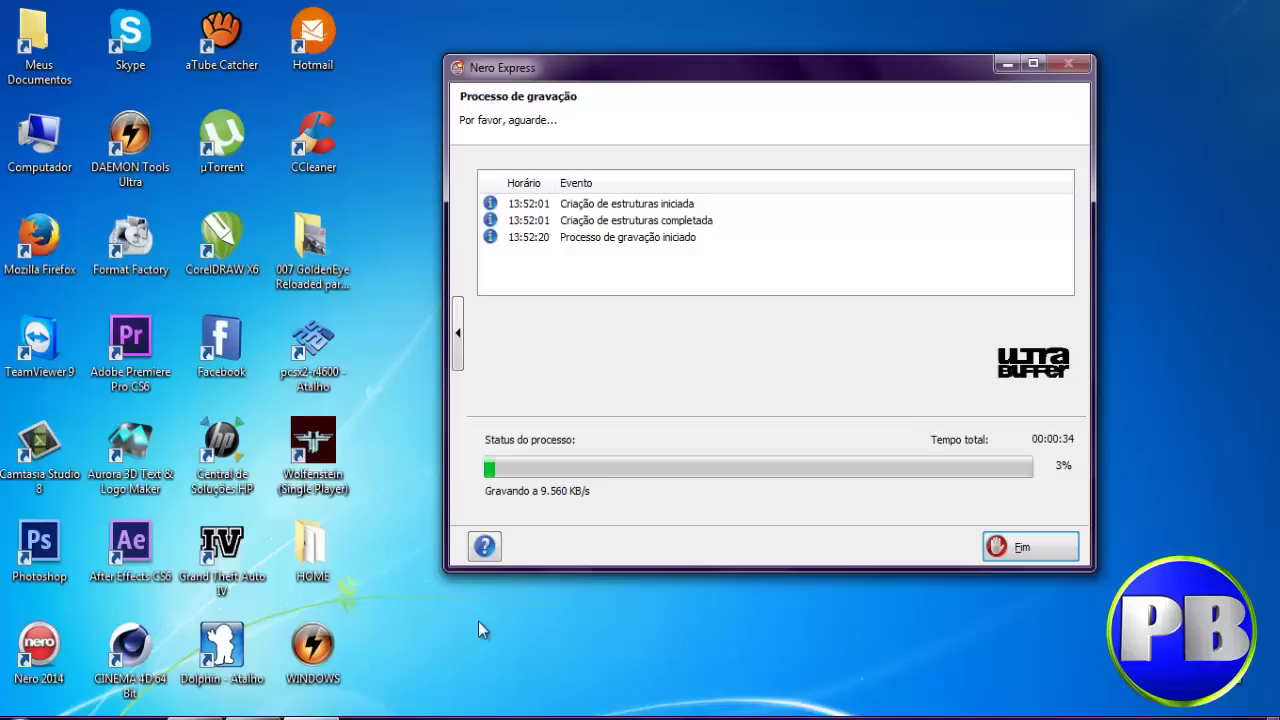
Step: Cancel the running image recording and close Nero Express
{"action": "left_click", "coordinate": [1034, 554]}
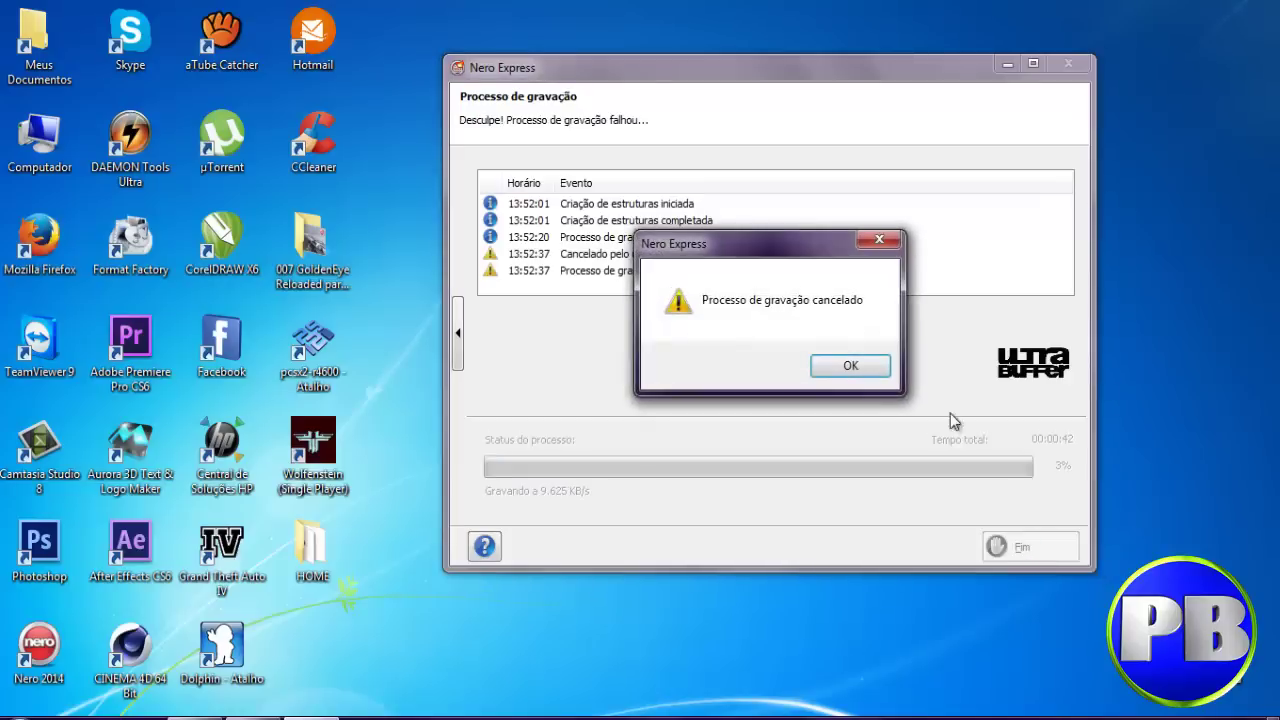
{"action": "left_click", "coordinate": [849, 372]}
{"action": "left_click", "coordinate": [1030, 547]}
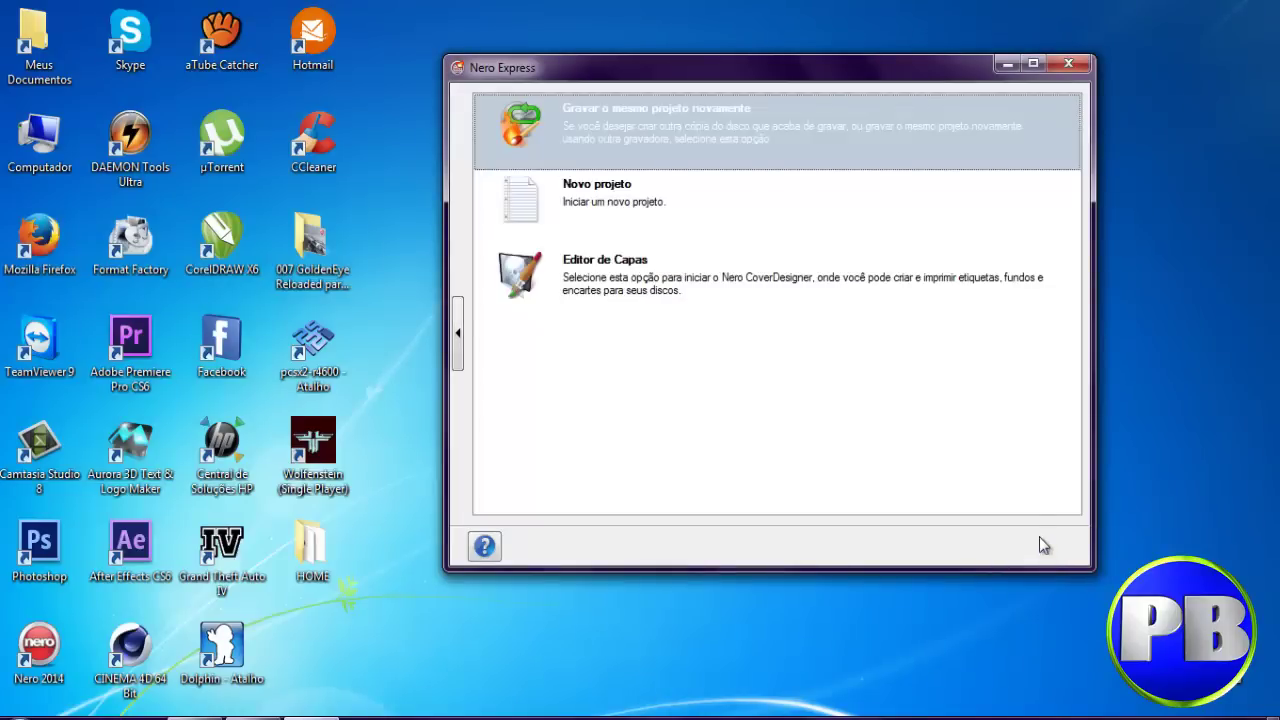
{"action": "left_click", "coordinate": [1068, 64]}
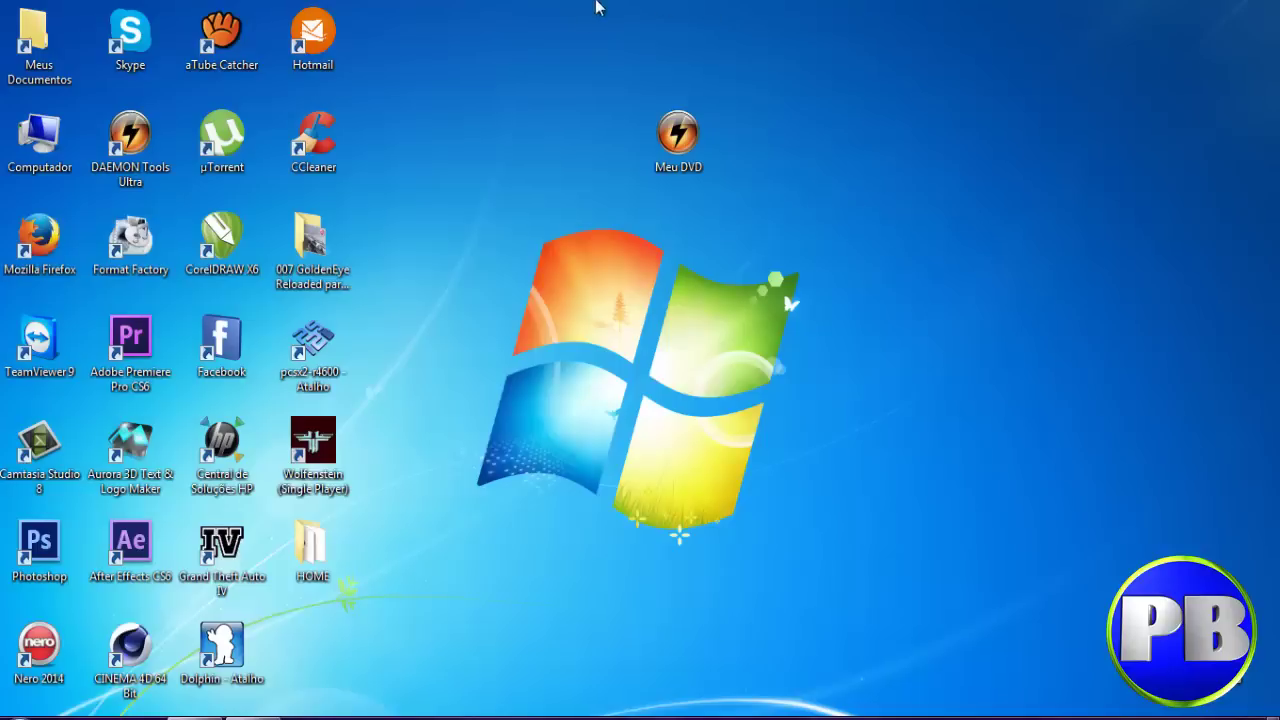
Step: Refresh the desktop and check the Meu DVD image file there
{"action": "left_click_drag", "start_coordinate": [580, 2], "coordinate": [928, 243]}
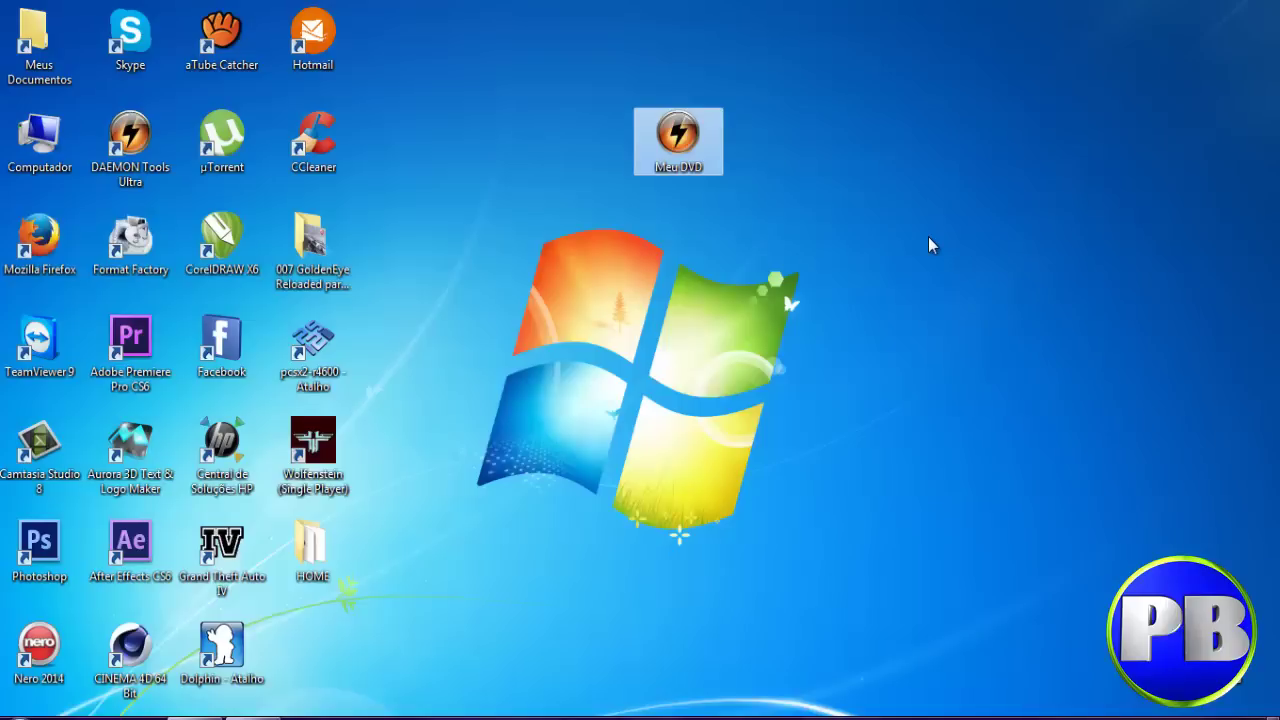
{"action": "right_click", "coordinate": [588, 298]}
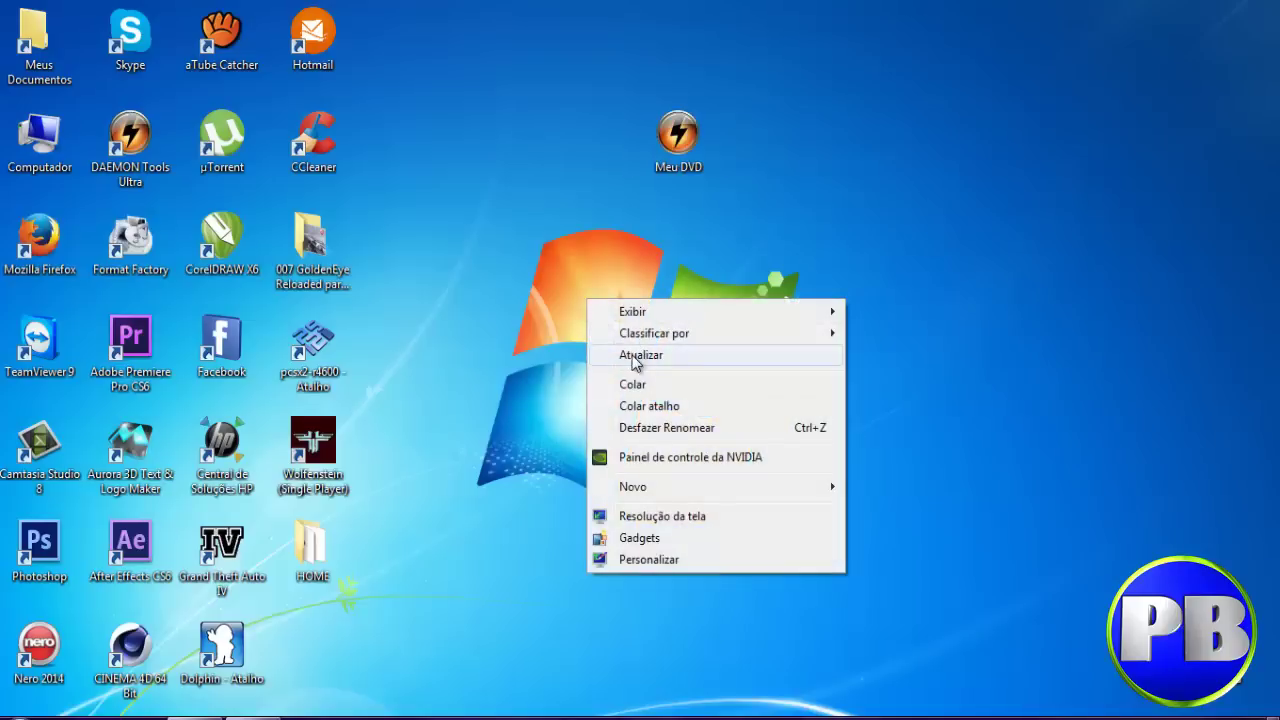
{"action": "left_click", "coordinate": [637, 367]}
{"action": "right_click", "coordinate": [569, 314]}
{"action": "left_click", "coordinate": [622, 370]}
{"action": "left_click_drag", "start_coordinate": [610, 2], "coordinate": [748, 240]}
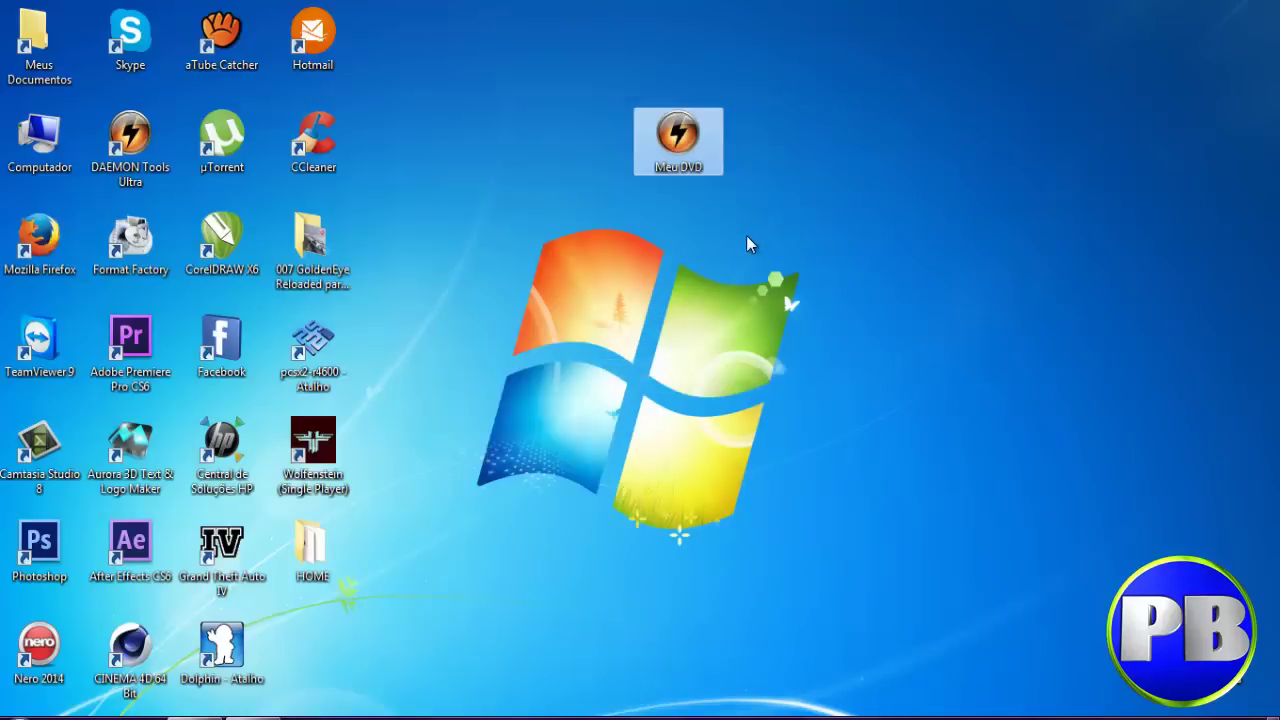
{"action": "left_click", "coordinate": [518, 49]}
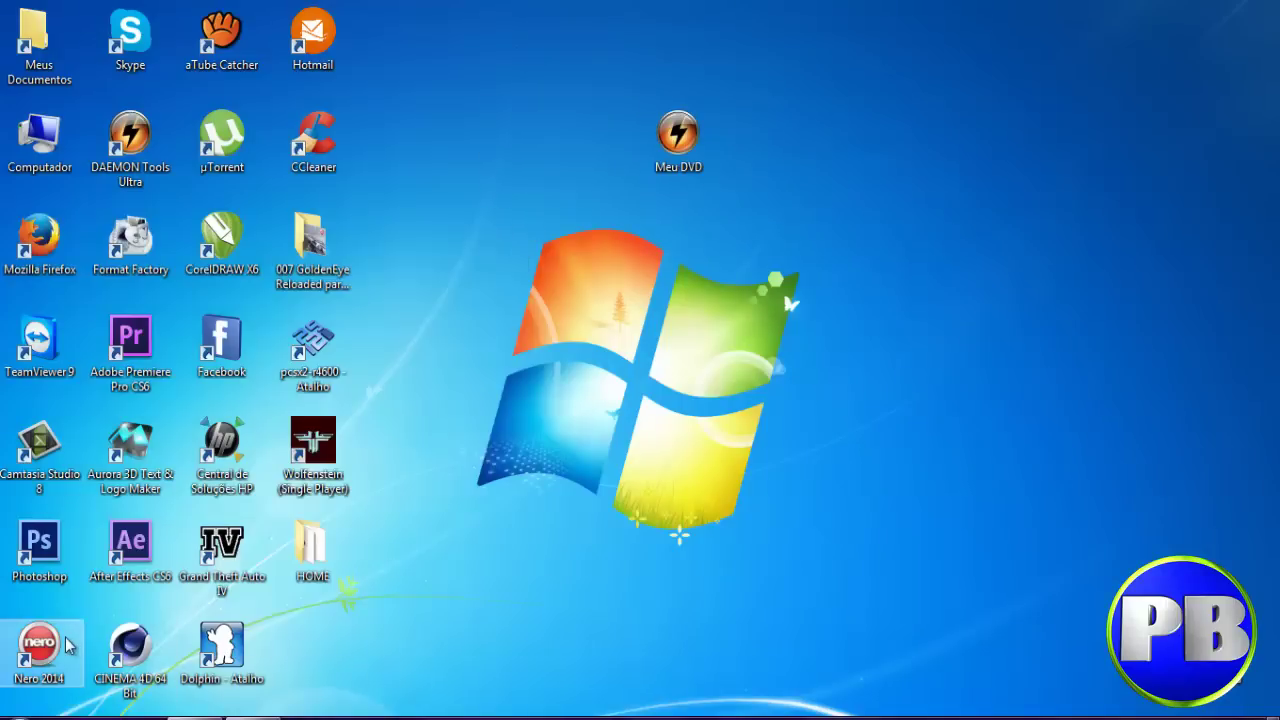
Step: Launch Nero Express from Nero 2014 and choose to burn from a disc image or saved project
{"action": "double_click", "coordinate": [39, 648]}
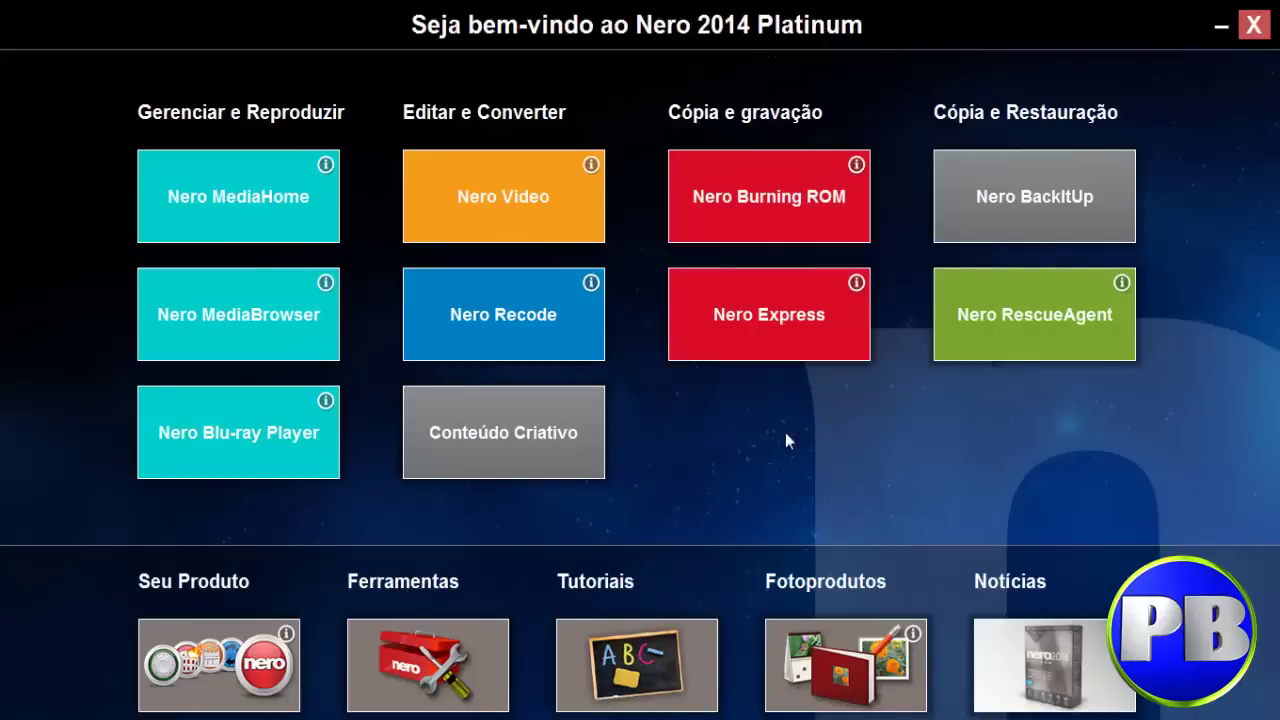
{"action": "left_click", "coordinate": [779, 314]}
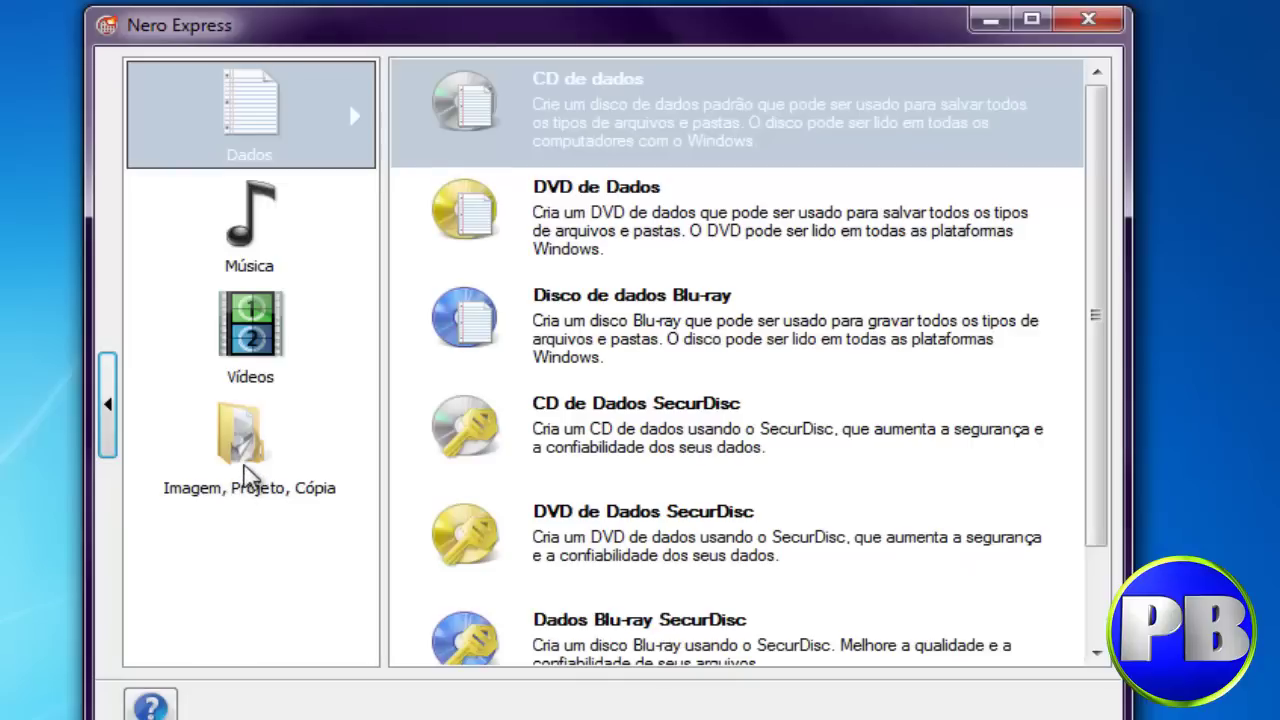
{"action": "left_click", "coordinate": [245, 466]}
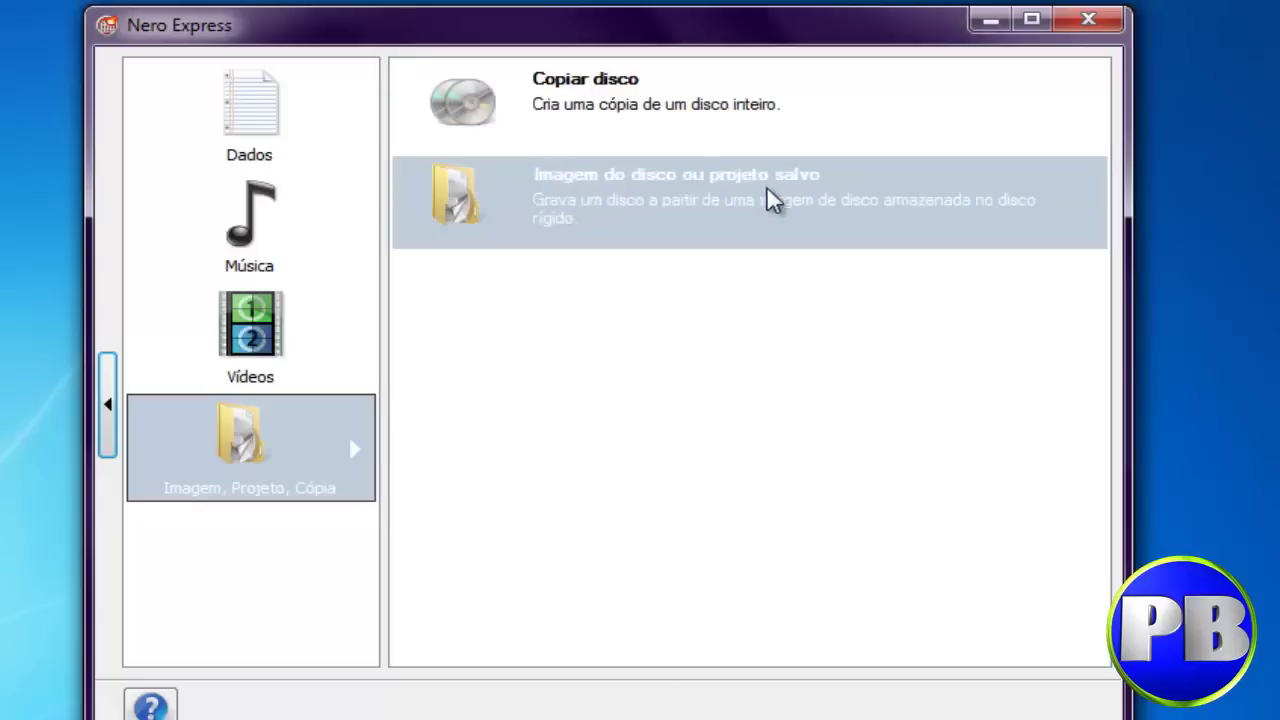
{"action": "left_click", "coordinate": [692, 220]}
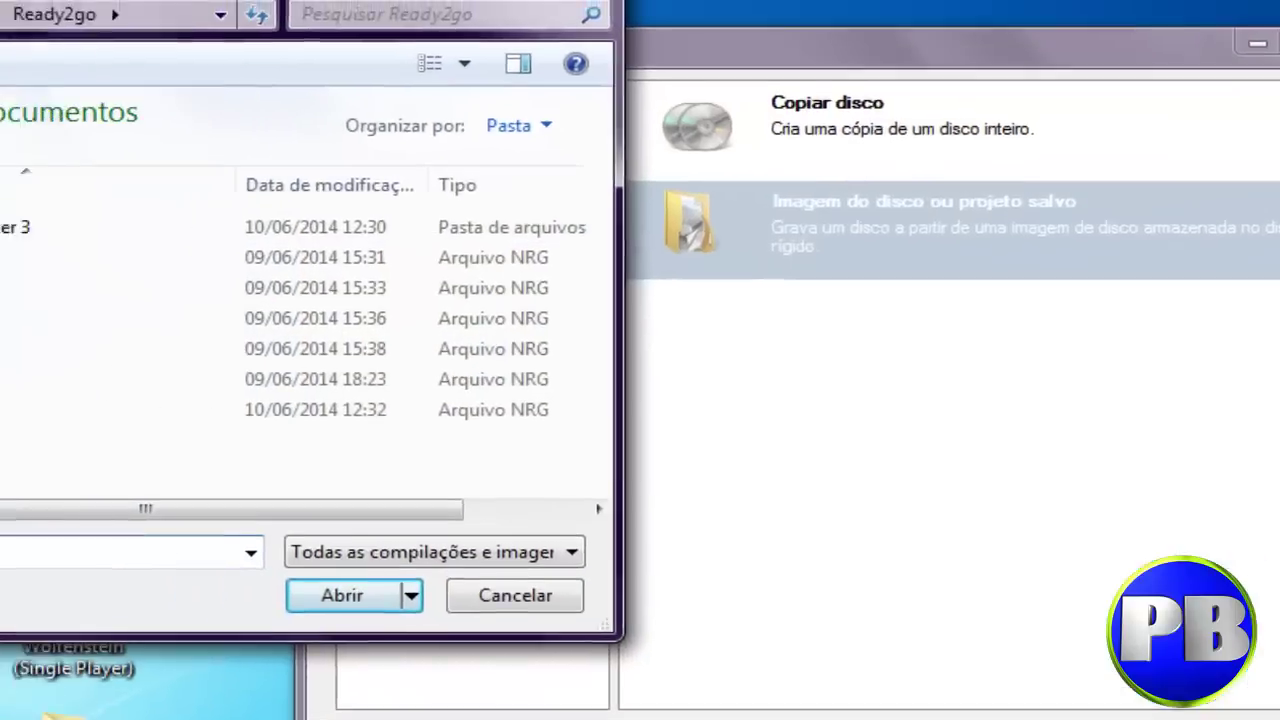
Step: Open the Meu DVD image file from the desktop (Área de Trabalho) as the image to burn
{"action": "left_click", "coordinate": [43, 200]}
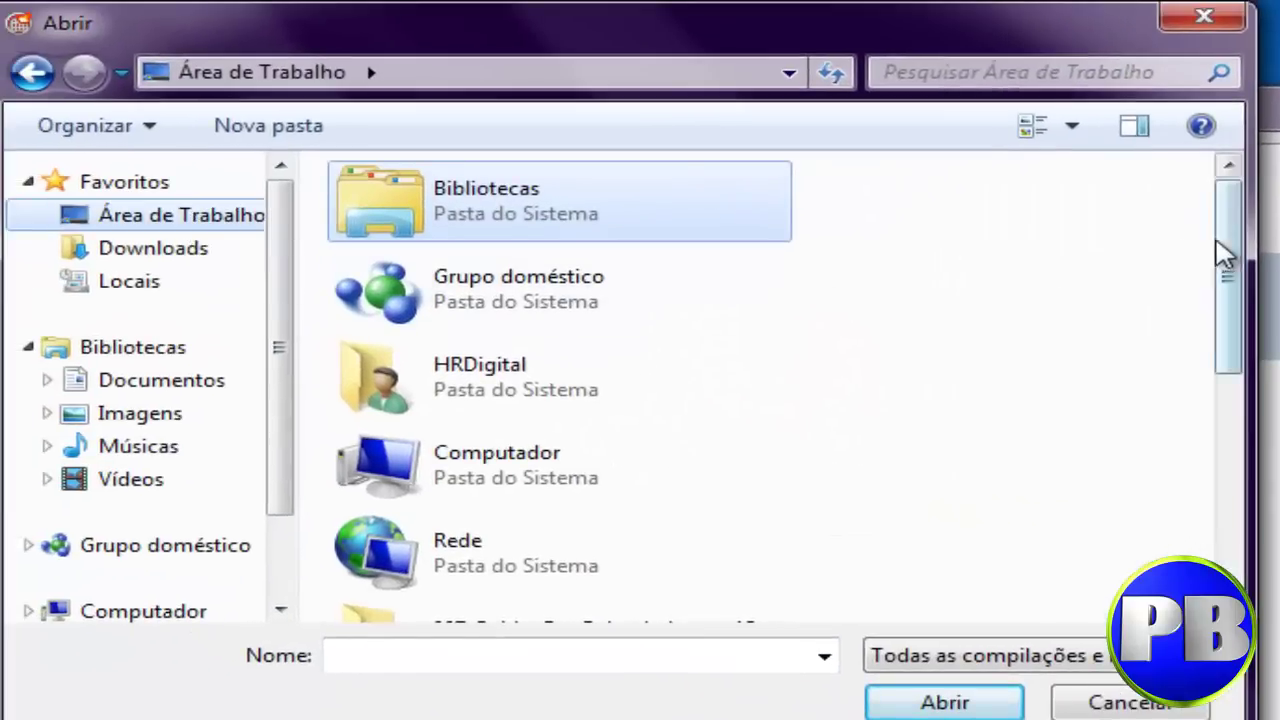
{"action": "left_click_drag", "start_coordinate": [1223, 251], "coordinate": [1232, 492]}
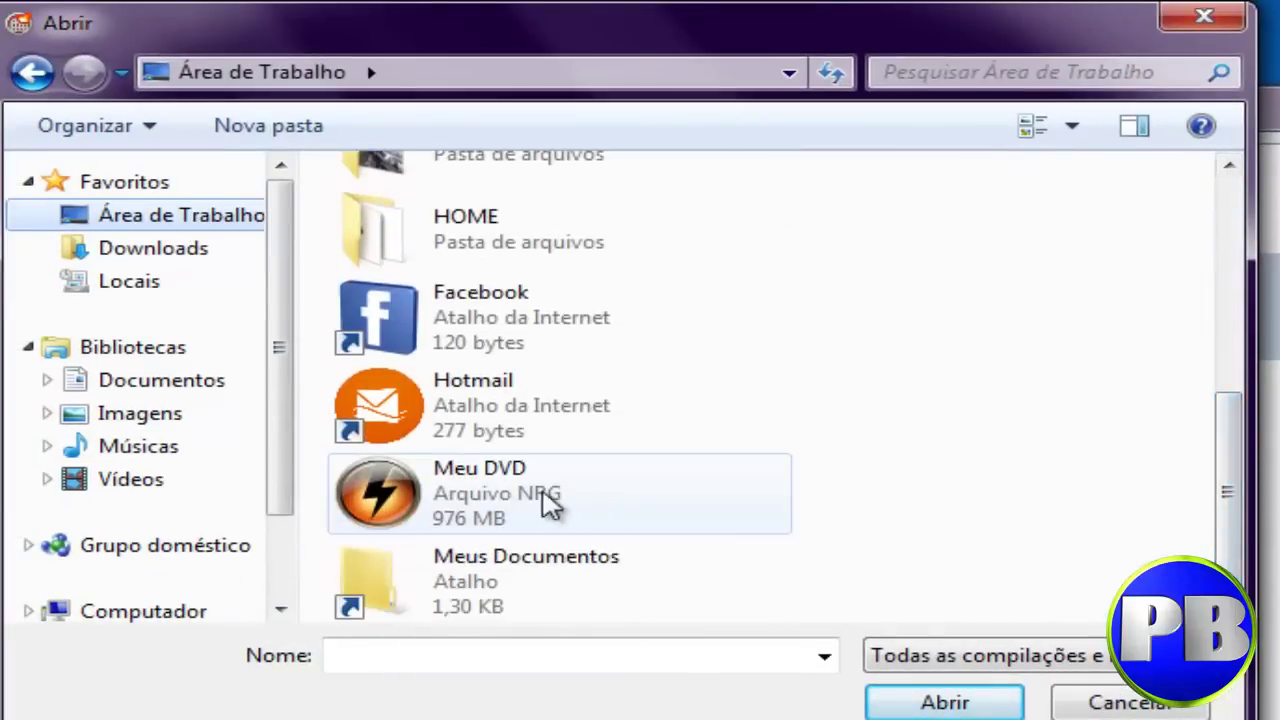
{"action": "left_click", "coordinate": [477, 505]}
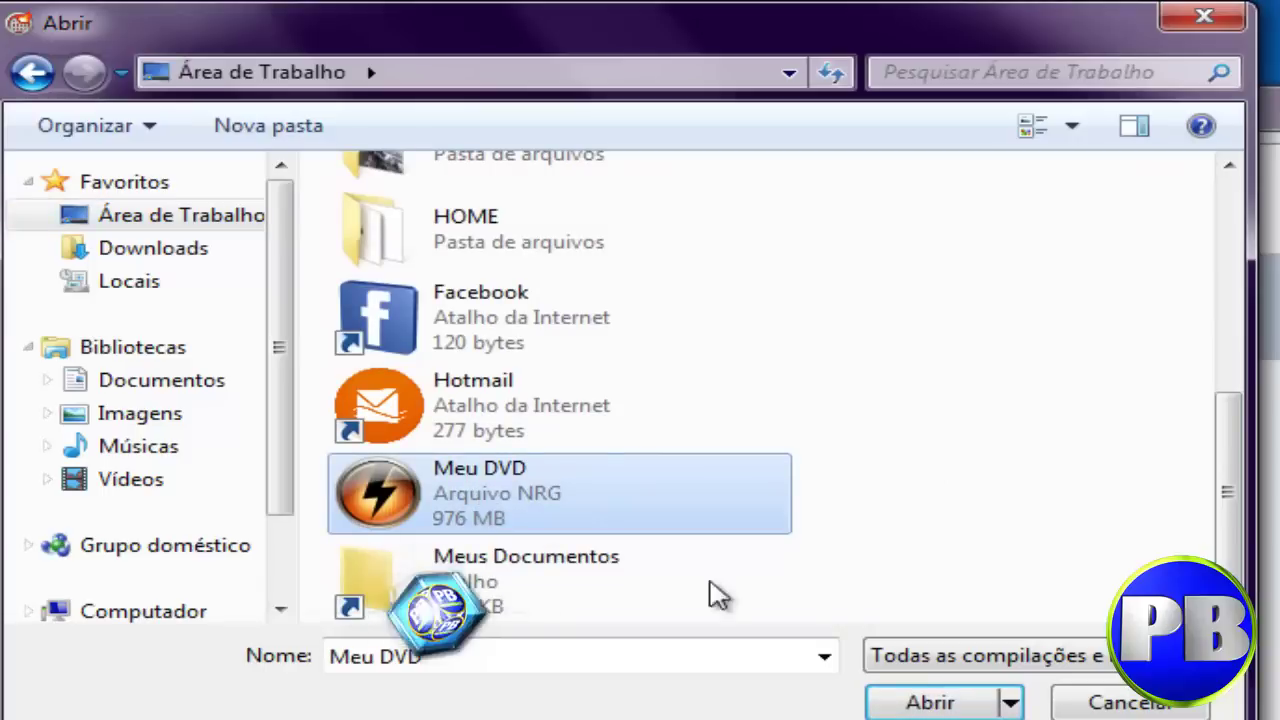
{"action": "left_click", "coordinate": [922, 702]}
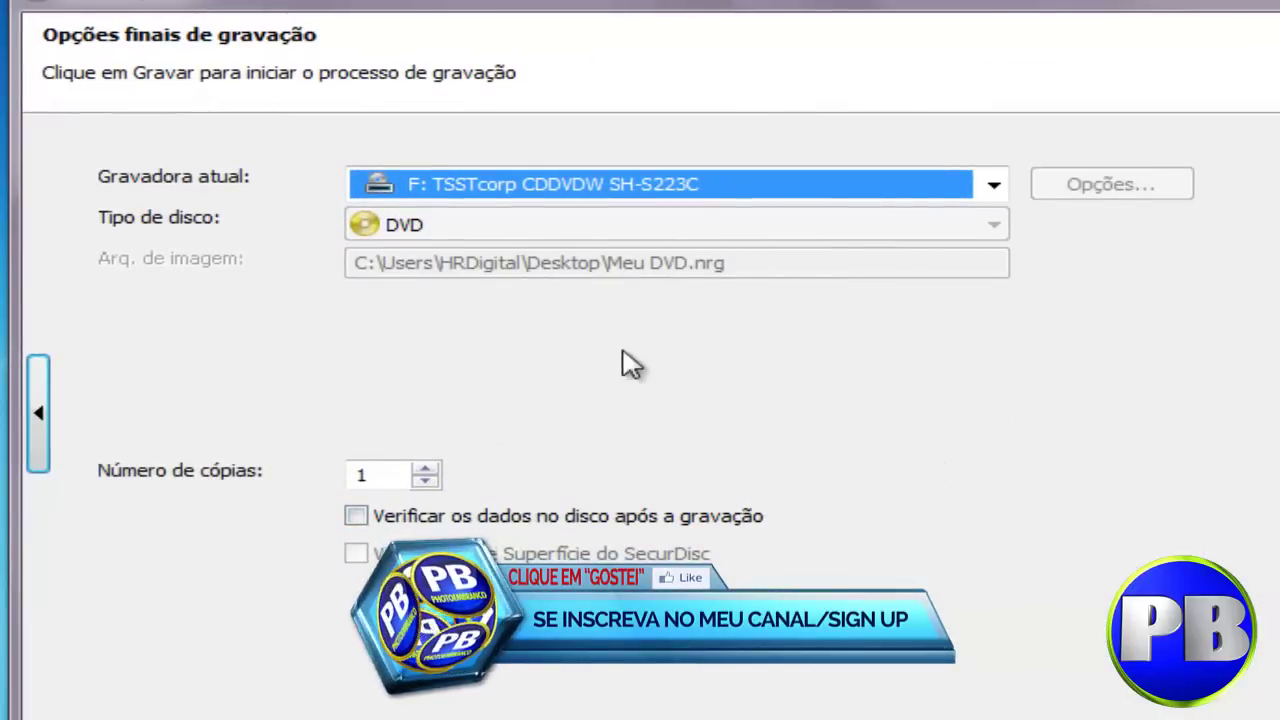
Step: Expand the extended recording options and set the write speed to 4x (5.540 KB/s)
{"action": "left_click", "coordinate": [38, 412]}
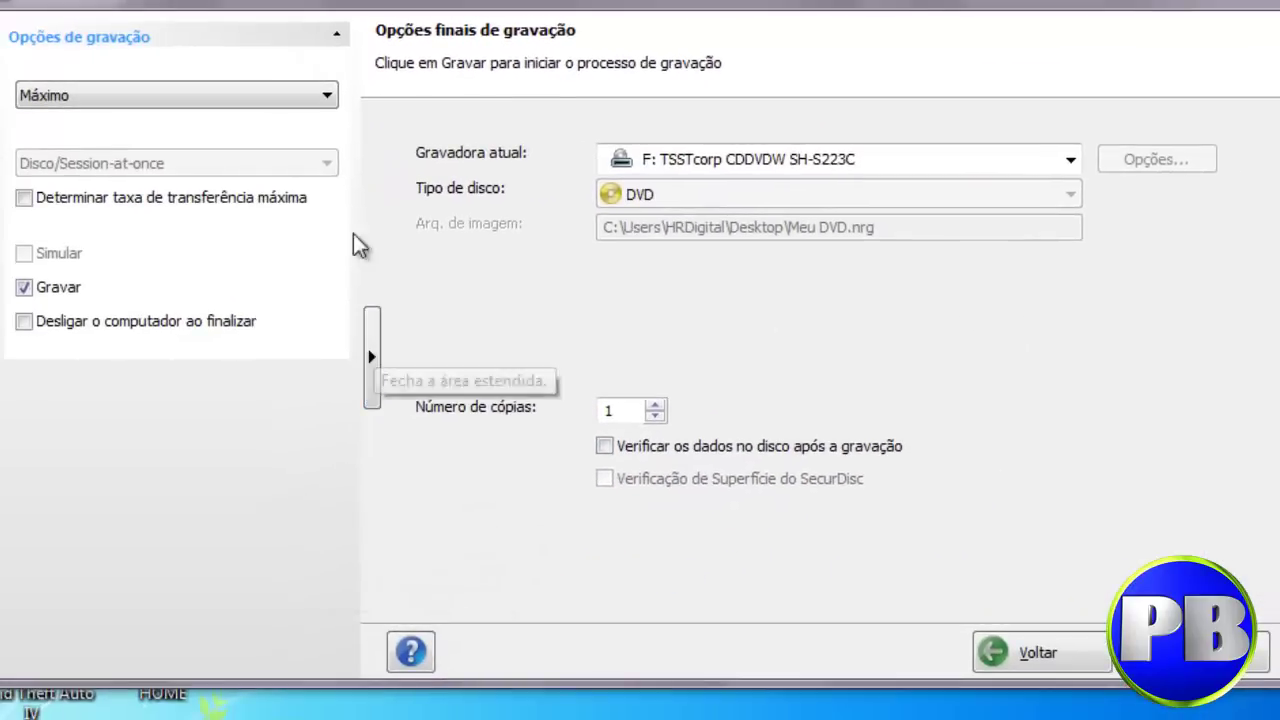
{"action": "left_click", "coordinate": [328, 97]}
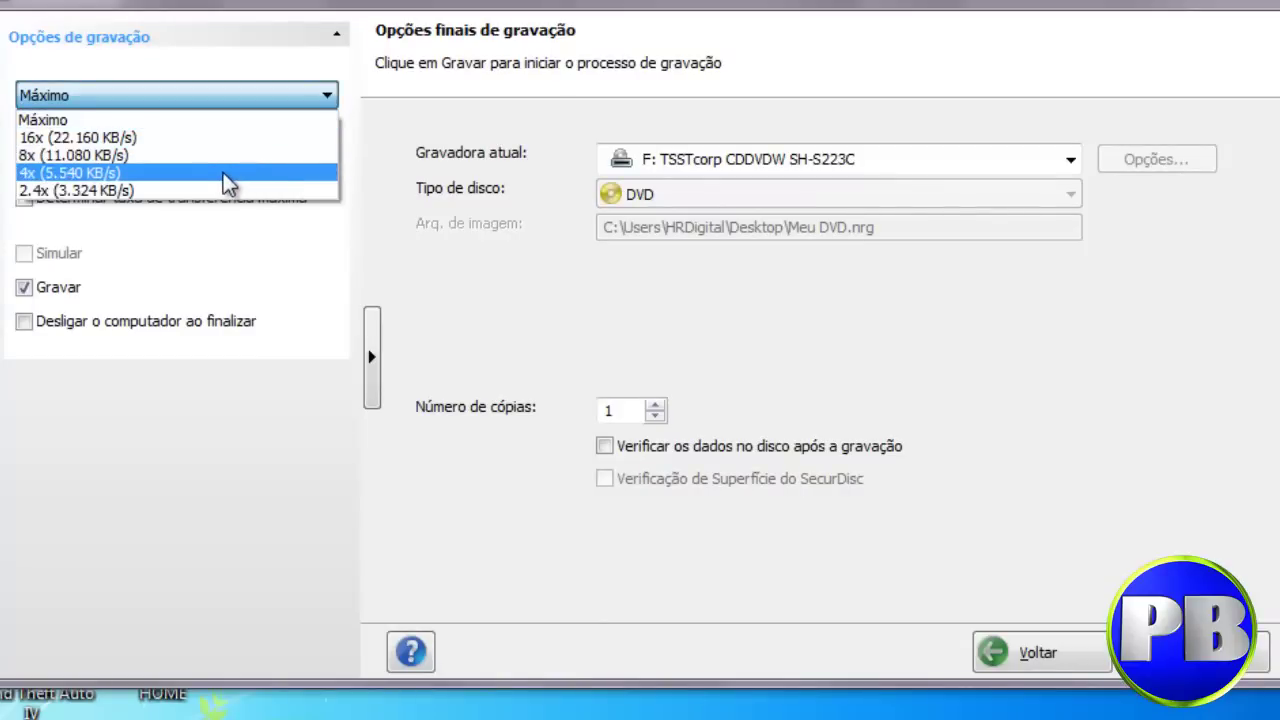
{"action": "left_click", "coordinate": [156, 178]}
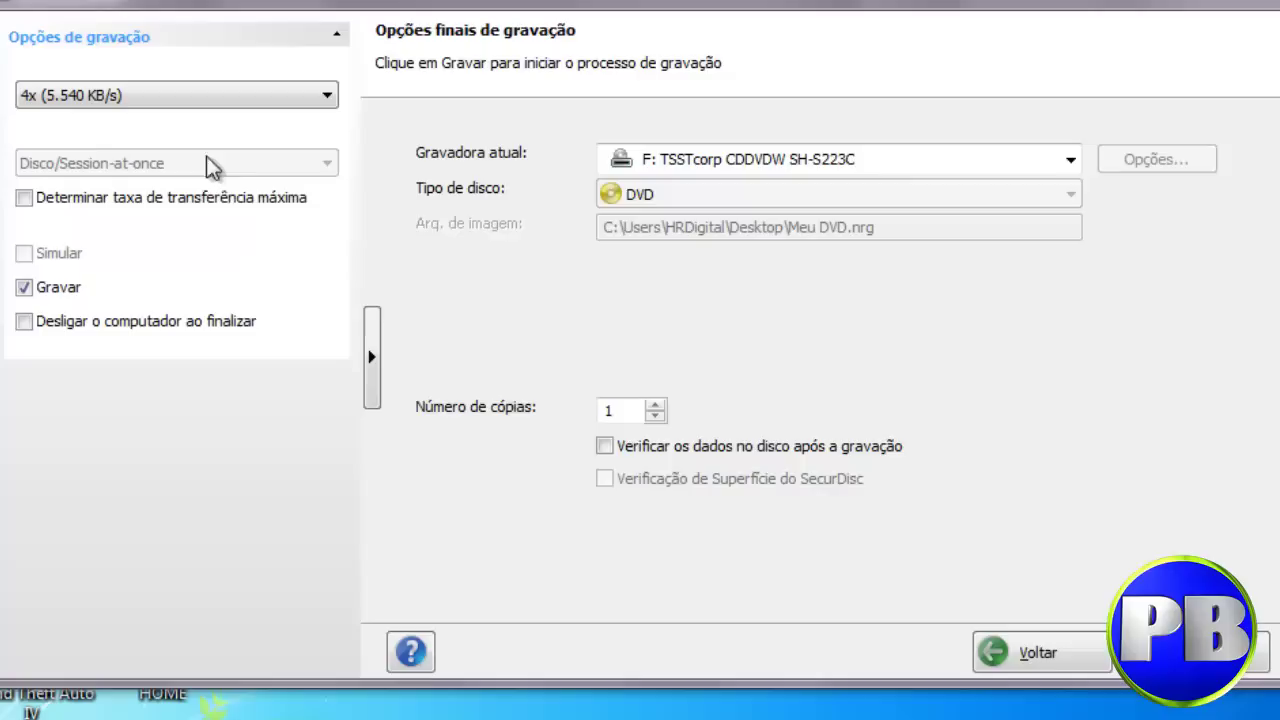
{"action": "left_click", "coordinate": [326, 94]}
{"action": "left_click", "coordinate": [257, 121]}
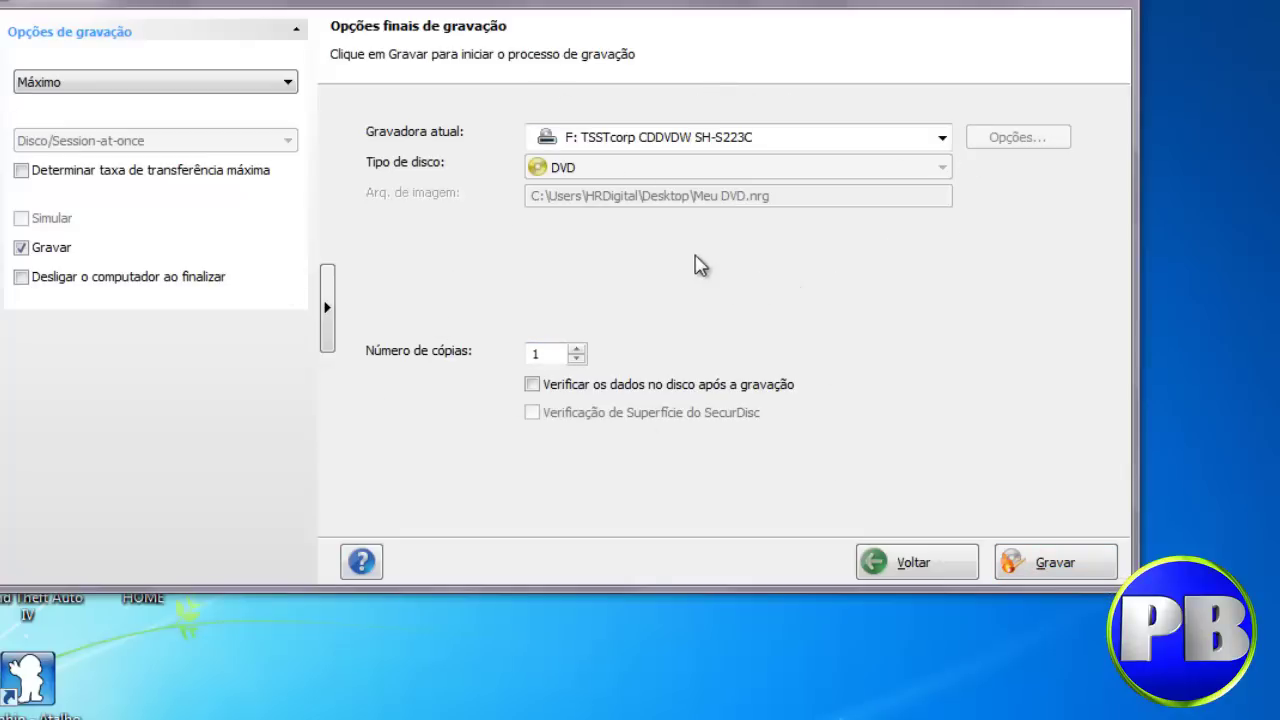
{"action": "left_click", "coordinate": [290, 82]}
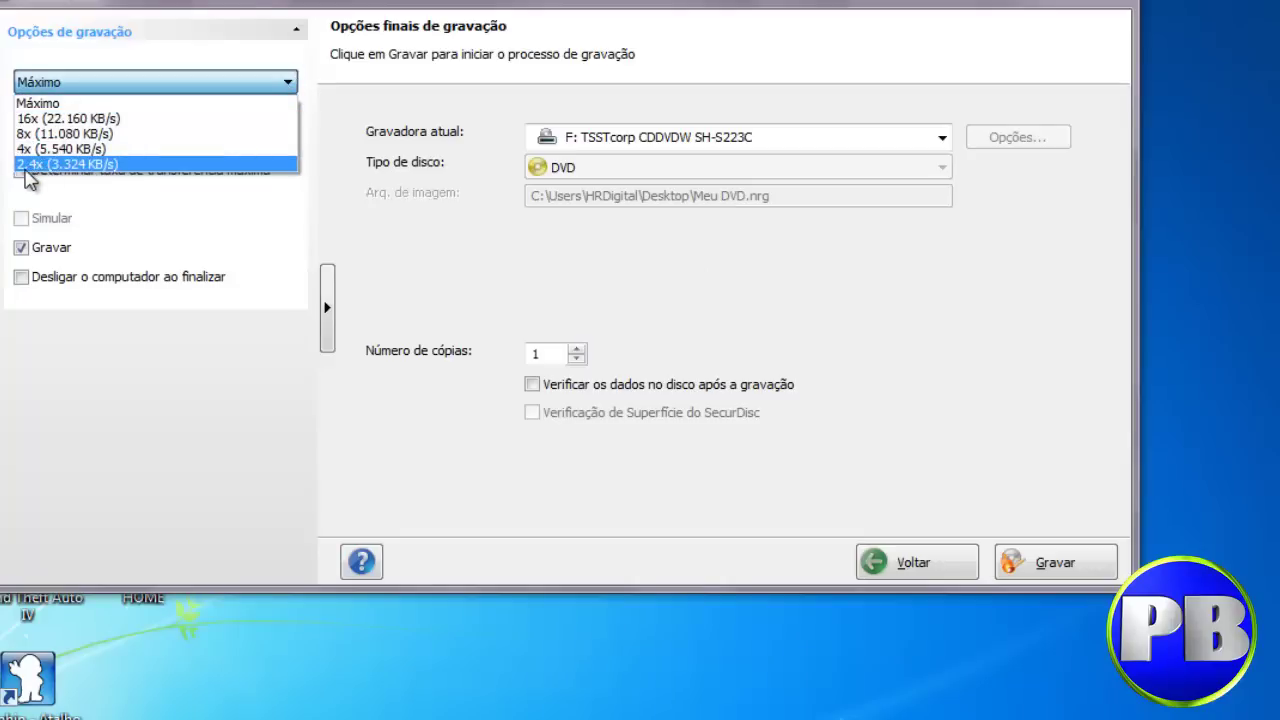
{"action": "left_click", "coordinate": [74, 158]}
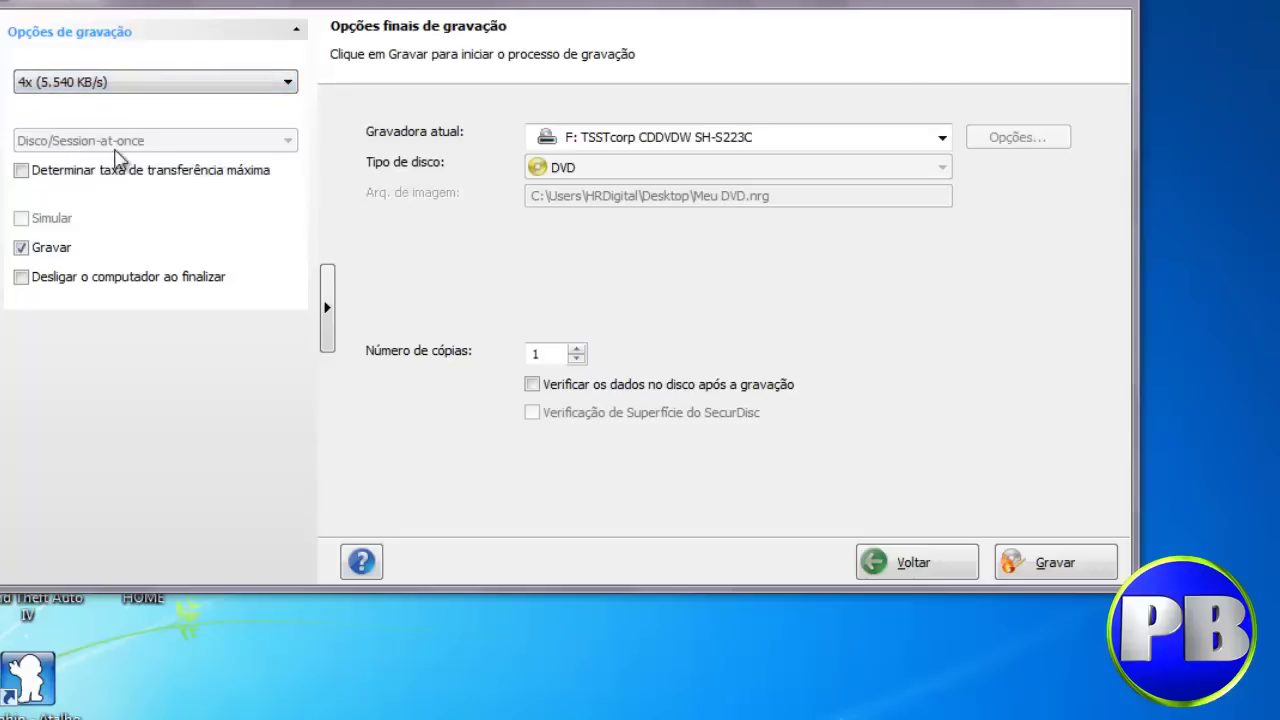
Step: Keep F: TSSTcorp CDDVDW SH-S223C as the current recorder and start burning the Meu DVD image
{"action": "left_click", "coordinate": [941, 138]}
{"action": "left_click", "coordinate": [941, 139]}
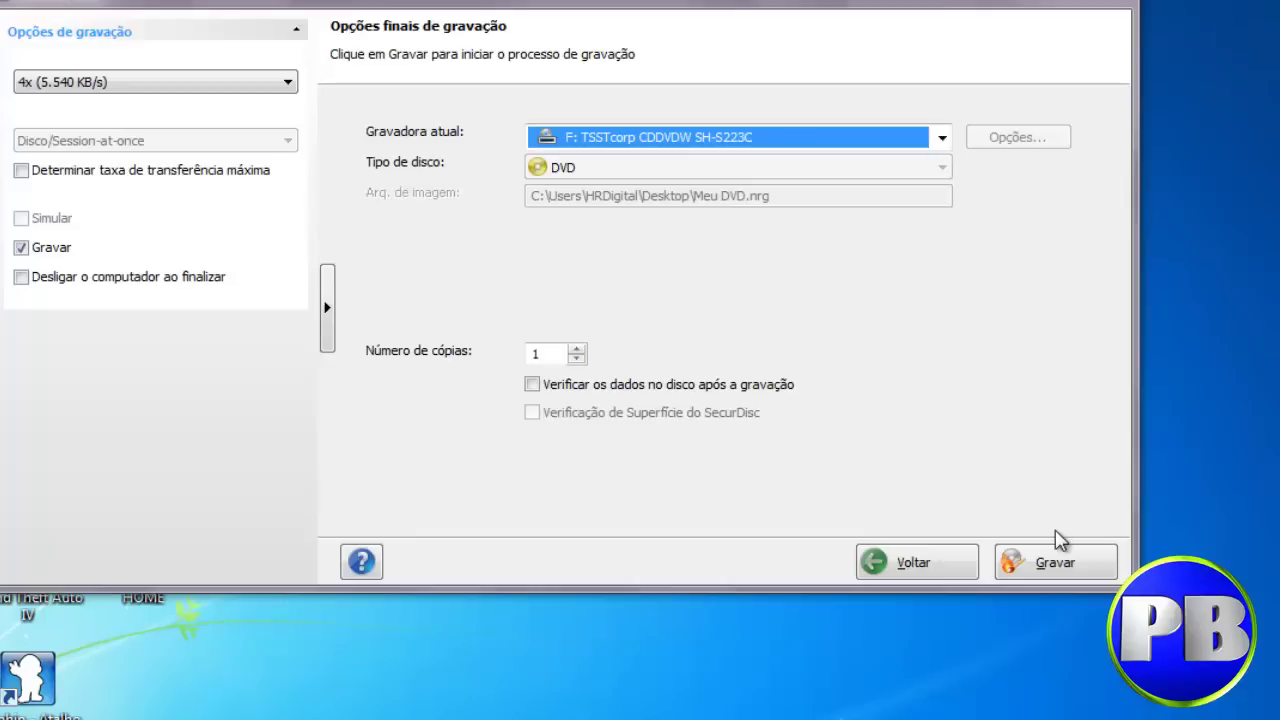
{"action": "left_click", "coordinate": [1057, 562]}
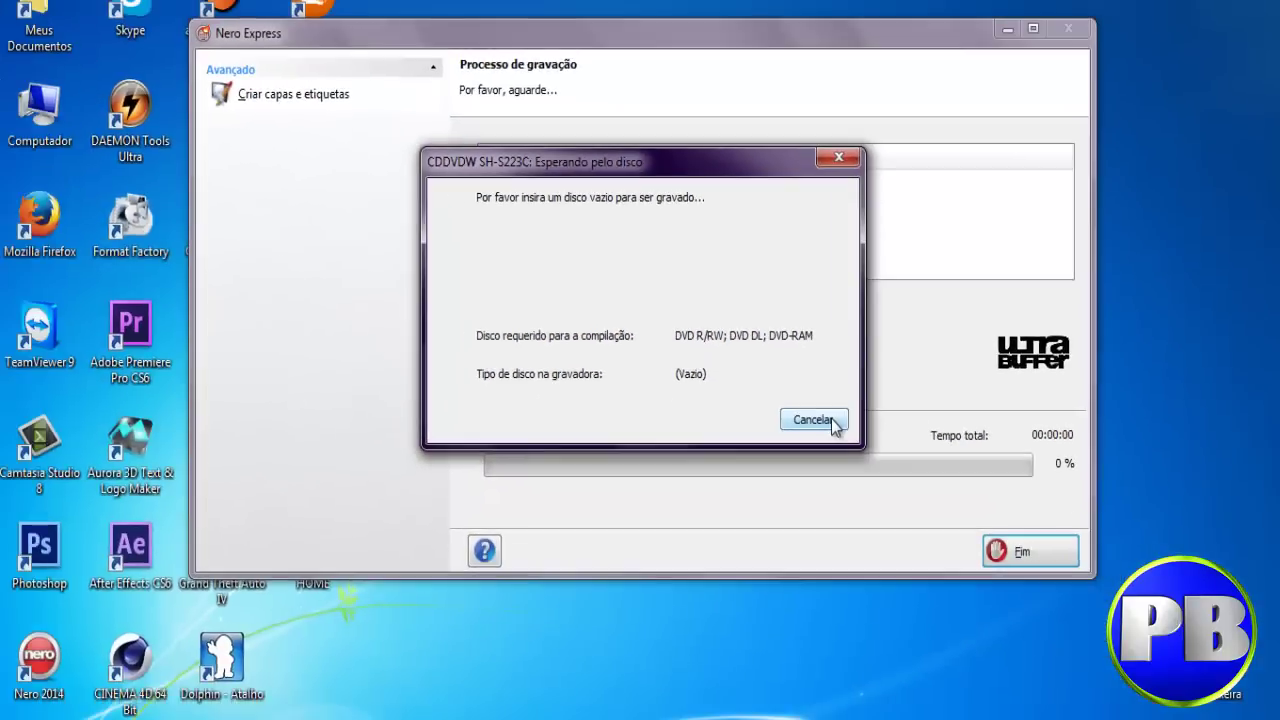
Step: Cancel the burn while it waits for a blank disc, dismiss the failure report and close Nero Express
{"action": "left_click", "coordinate": [812, 420]}
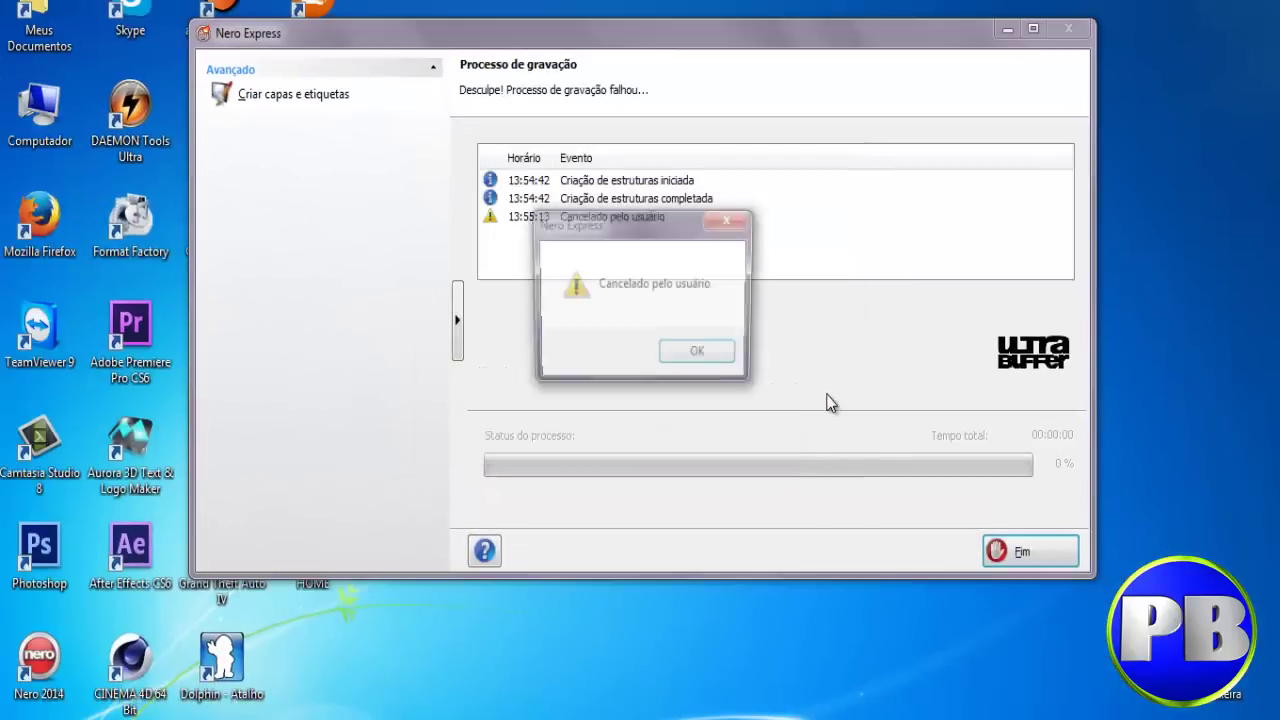
{"action": "left_click", "coordinate": [714, 357]}
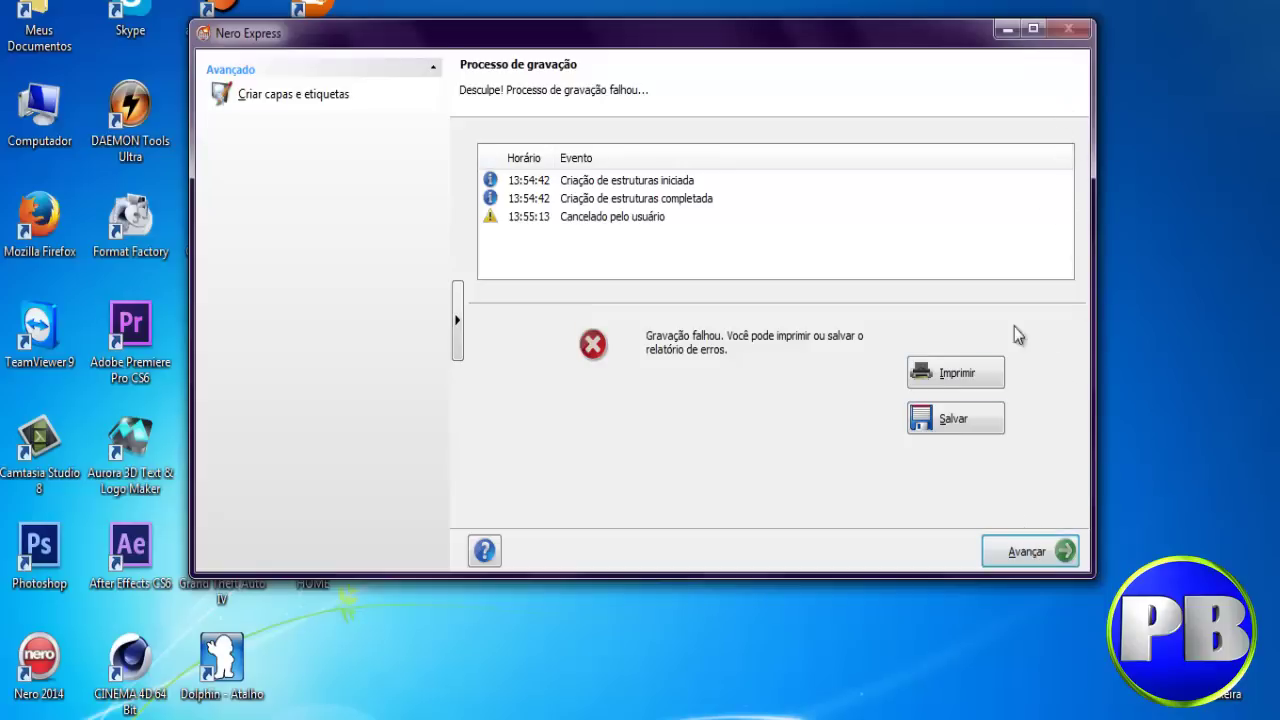
{"action": "left_click", "coordinate": [1043, 551]}
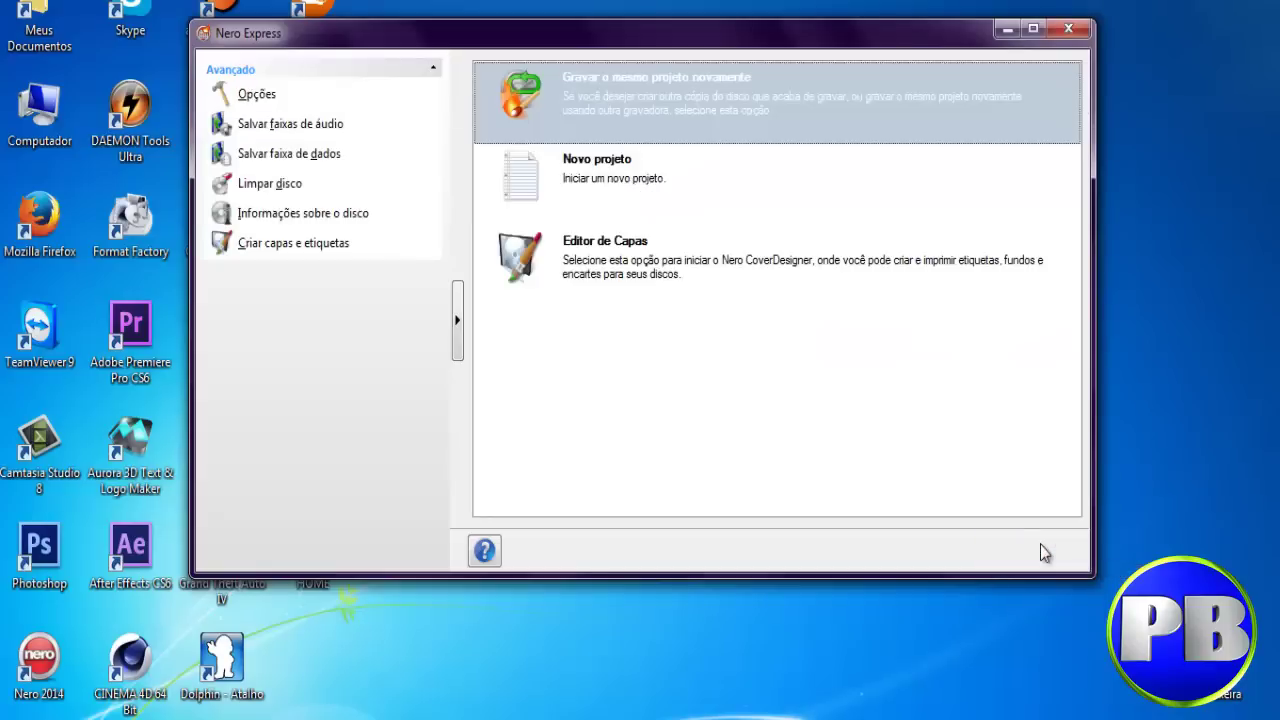
{"action": "left_click", "coordinate": [1067, 29]}
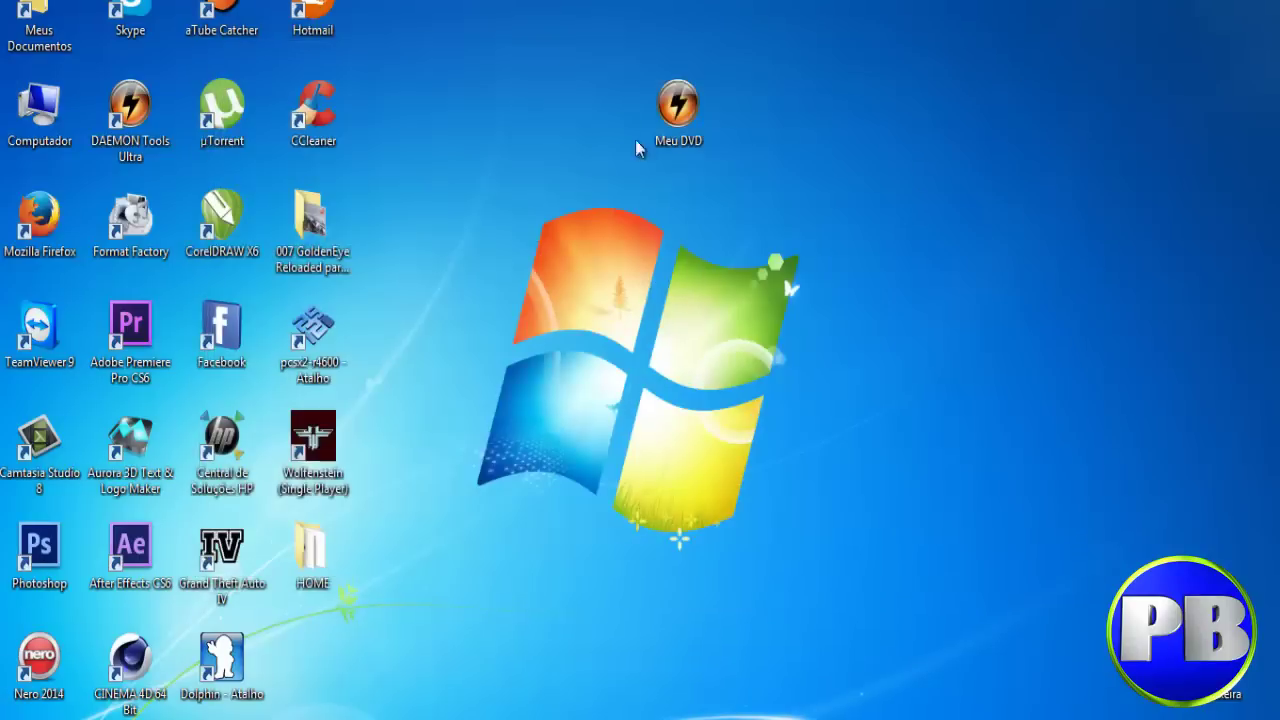
{"action": "left_click_drag", "start_coordinate": [566, 28], "coordinate": [799, 225]}
{"action": "left_click", "coordinate": [430, 135]}
{"action": "left_click_drag", "start_coordinate": [441, 127], "coordinate": [716, 235]}
{"action": "left_click_drag", "start_coordinate": [503, 2], "coordinate": [727, 235]}
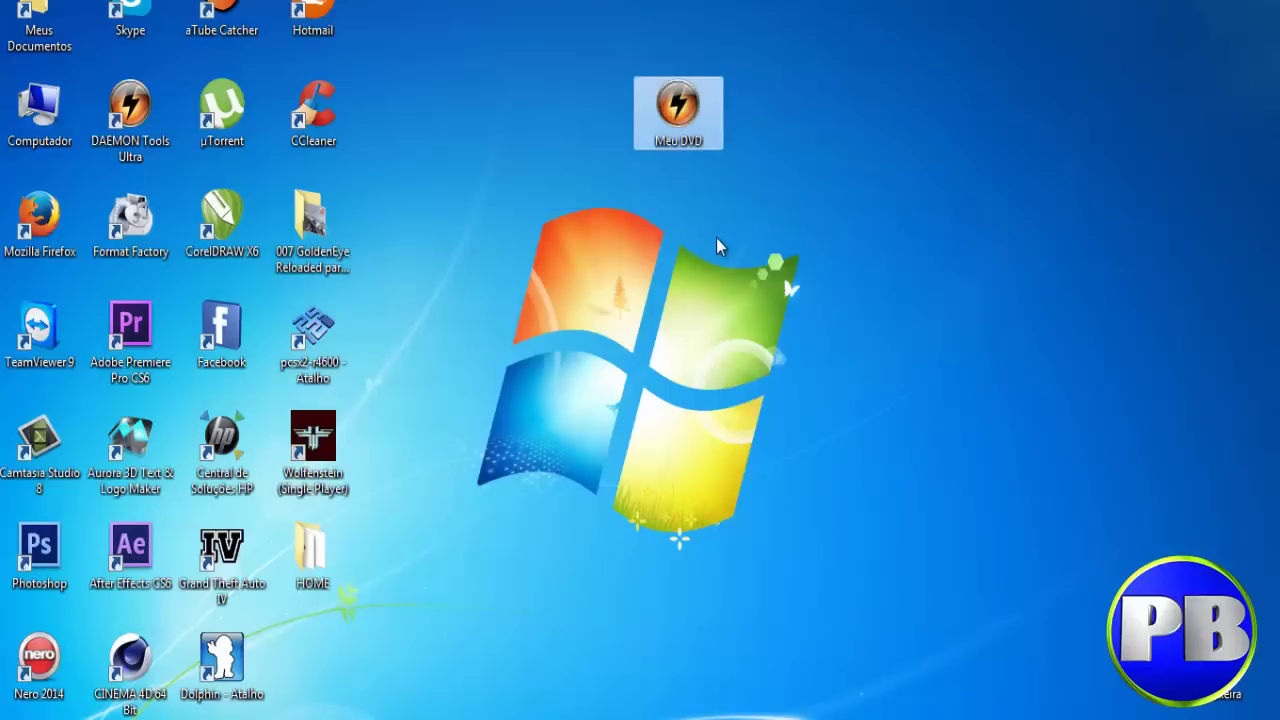
{"action": "left_click", "coordinate": [690, 278]}
{"action": "mouse_move", "coordinate": [108, 170]}
{"action": "left_mouse_down"}
{"action": "mouse_move", "coordinate": [457, 150]}
{"action": "mouse_move", "coordinate": [111, 160]}
{"action": "left_mouse_up"}
{"action": "left_click", "coordinate": [536, 153]}
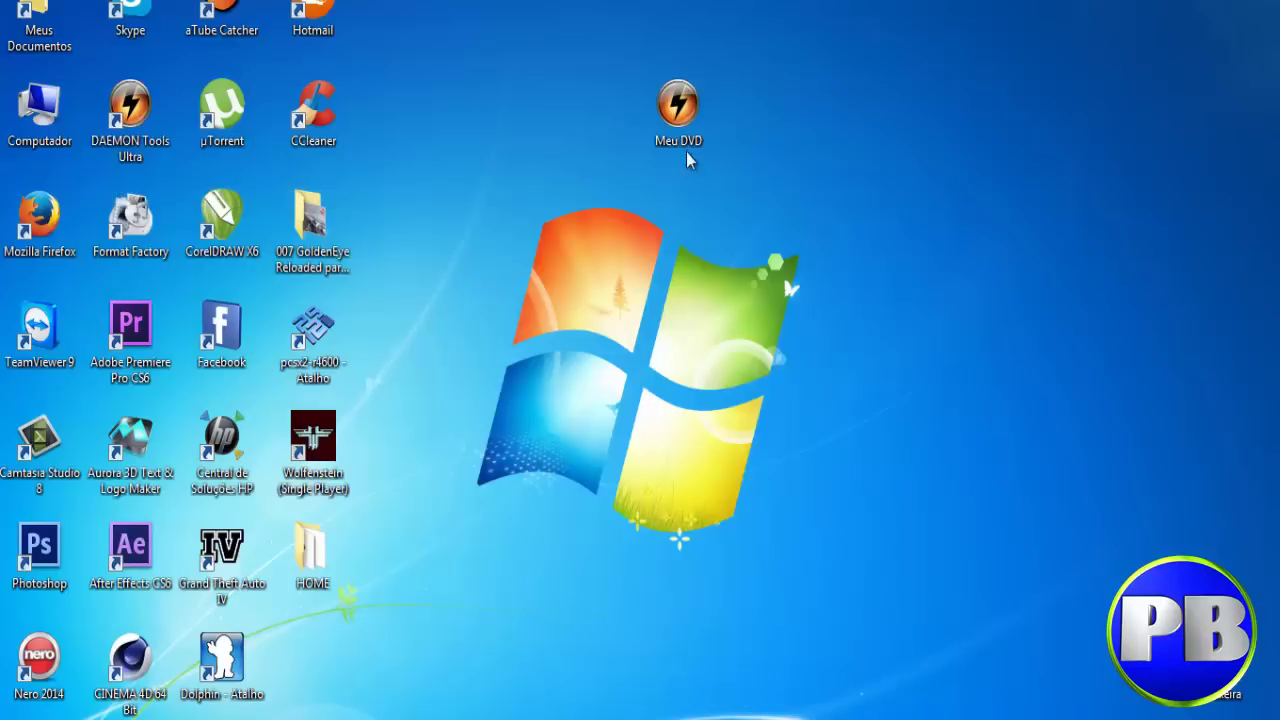
{"action": "left_click_drag", "start_coordinate": [538, 44], "coordinate": [783, 244]}
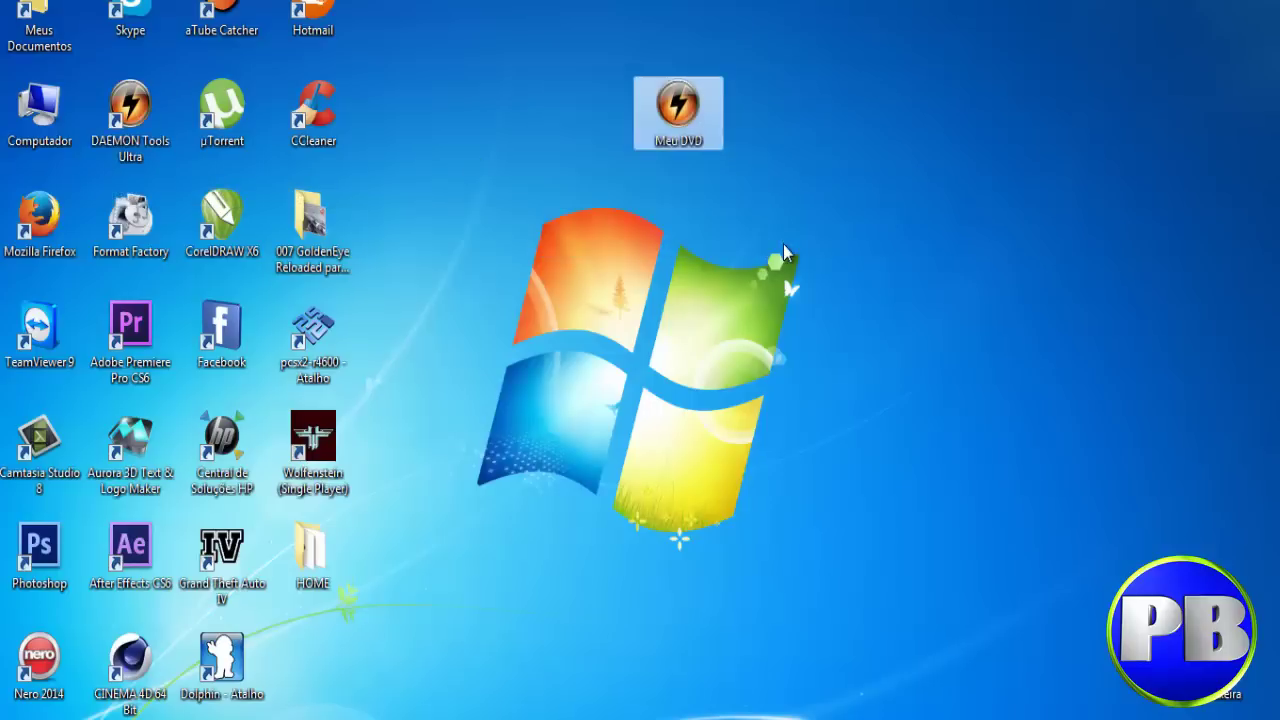
{"action": "left_click", "coordinate": [597, 140]}
{"action": "left_click_drag", "start_coordinate": [590, 2], "coordinate": [755, 200]}
{"action": "left_click", "coordinate": [755, 200]}
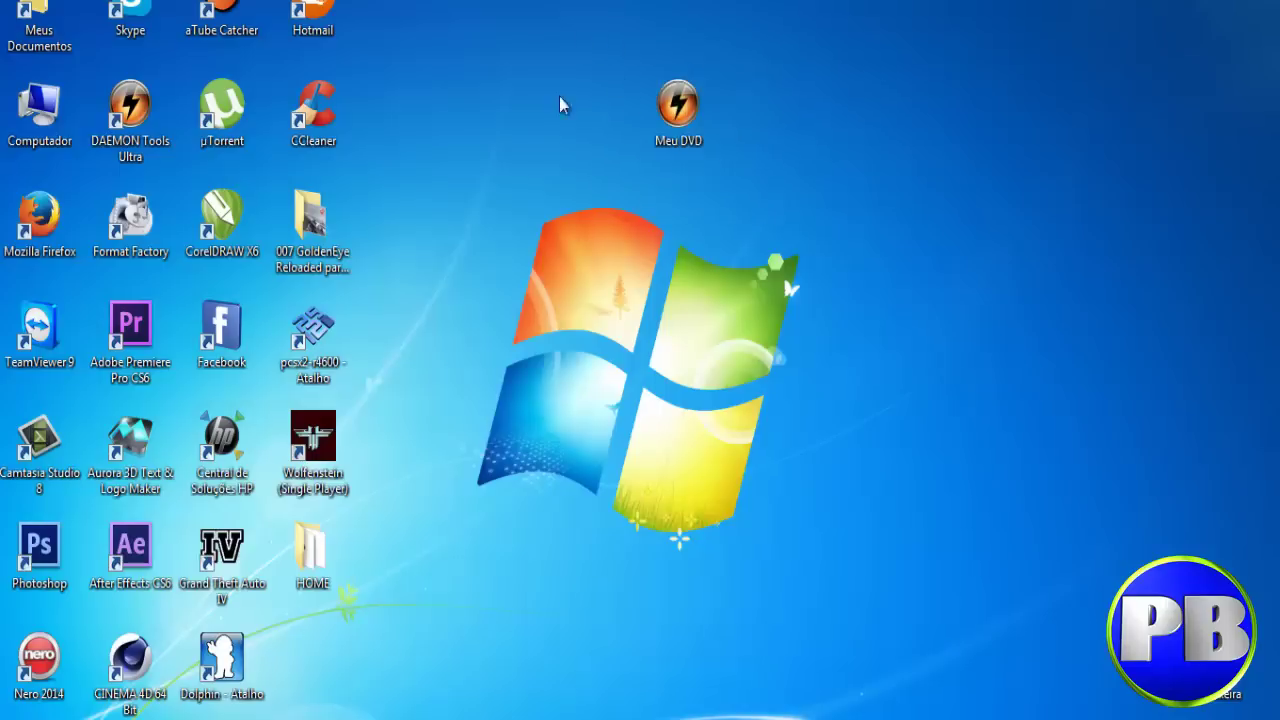
Step: Quick-mount the desktop Meu DVD image in DAEMON Tools Ultra, and close the DAEMON Tools and PowerDVD windows
{"action": "double_click", "coordinate": [136, 100]}
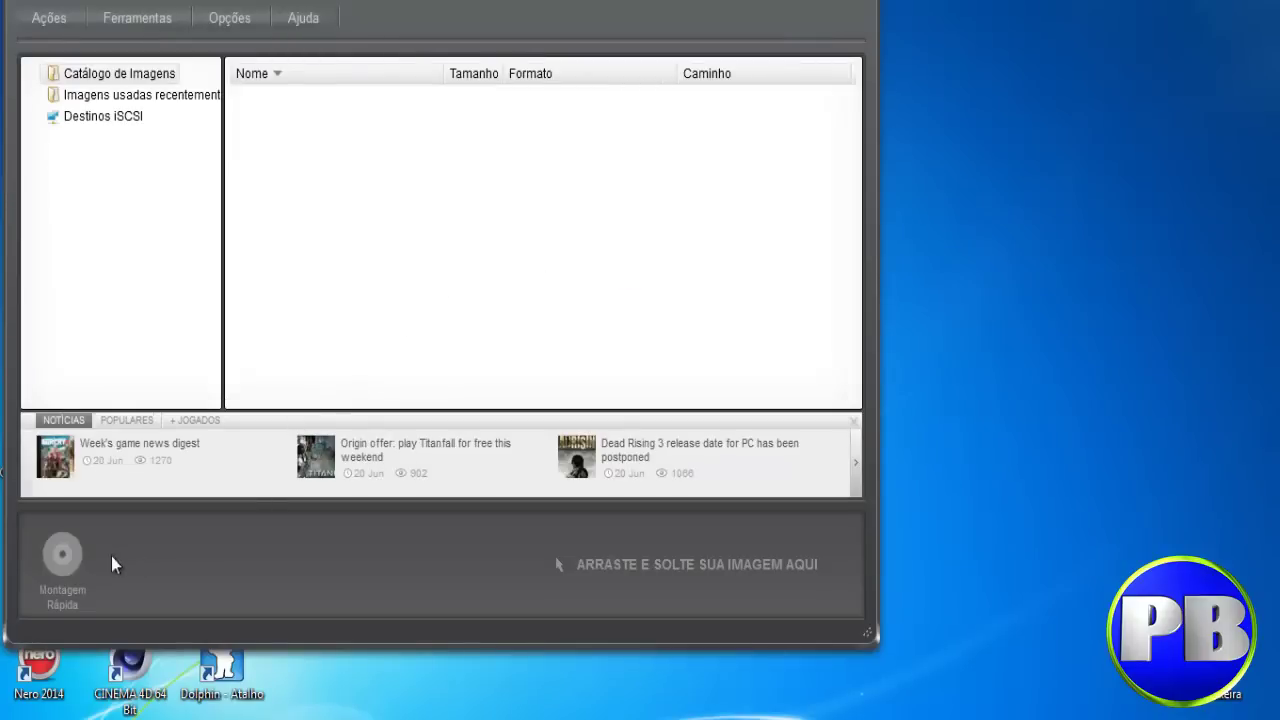
{"action": "left_click", "coordinate": [62, 555]}
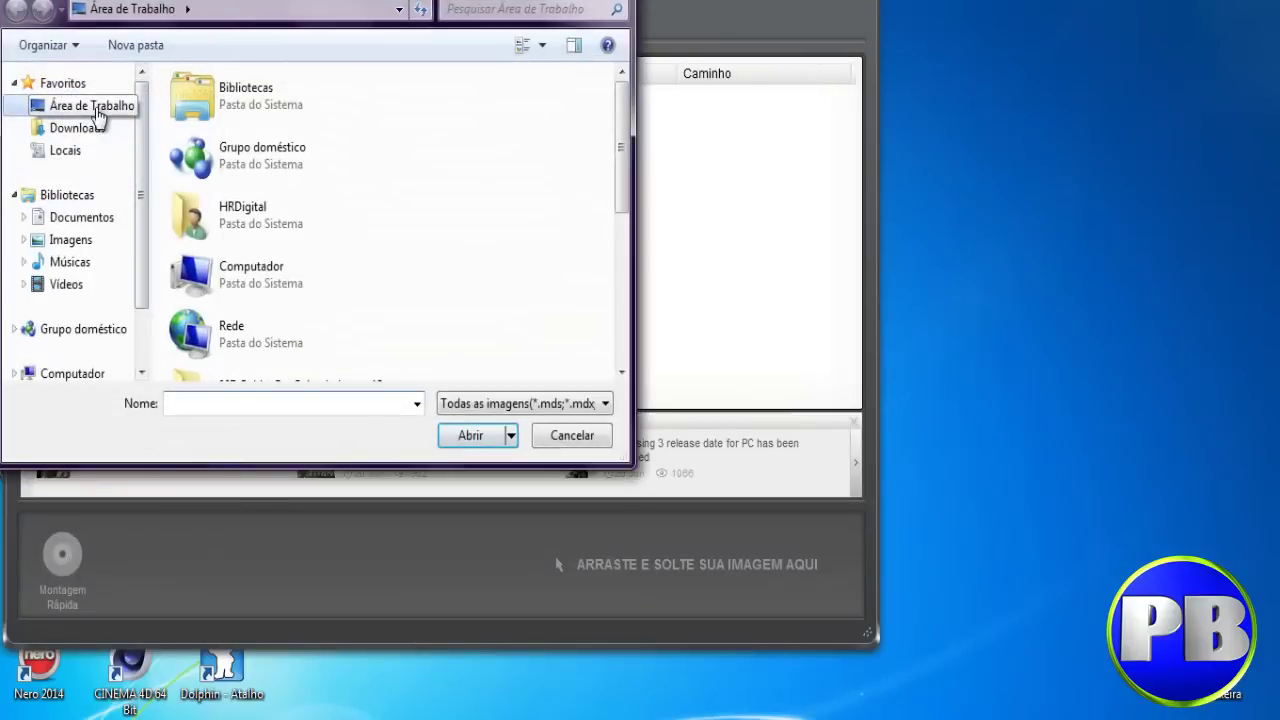
{"action": "scroll", "coordinate": [320, 333], "scroll_direction": "down", "scroll_amount": 5}
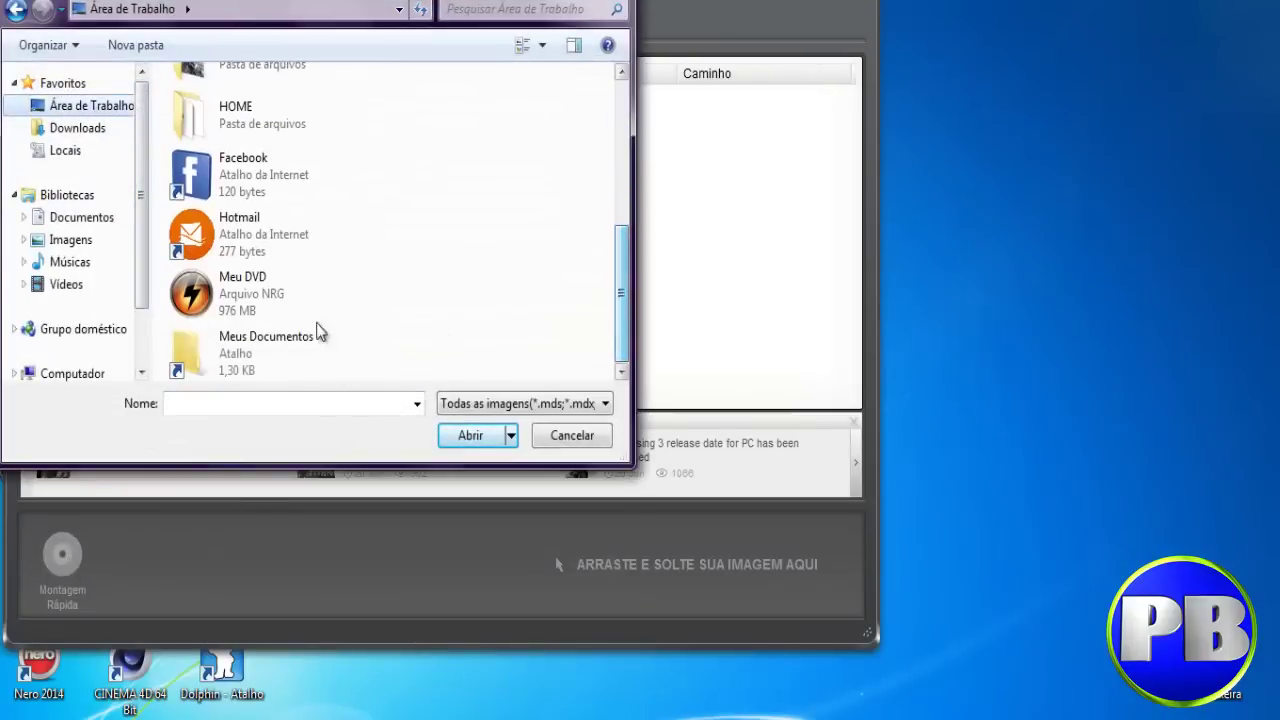
{"action": "left_click", "coordinate": [262, 296]}
{"action": "left_click", "coordinate": [470, 435]}
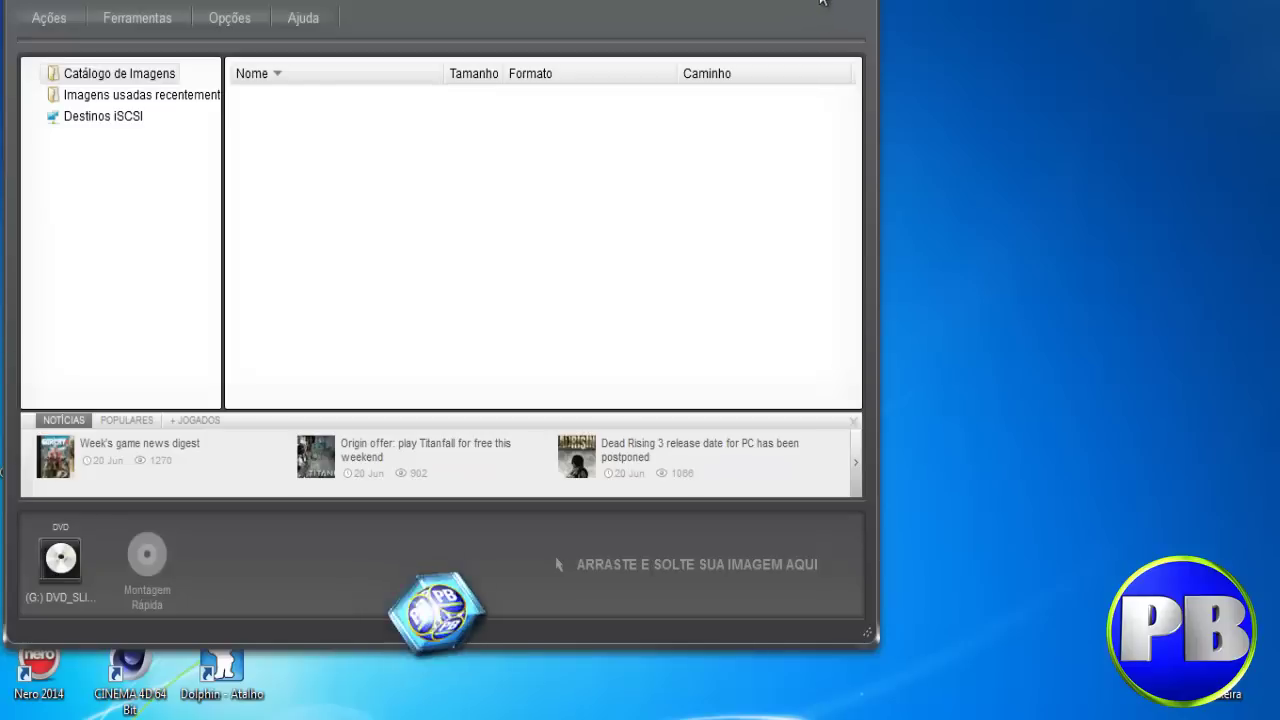
{"action": "left_click", "coordinate": [822, 5]}
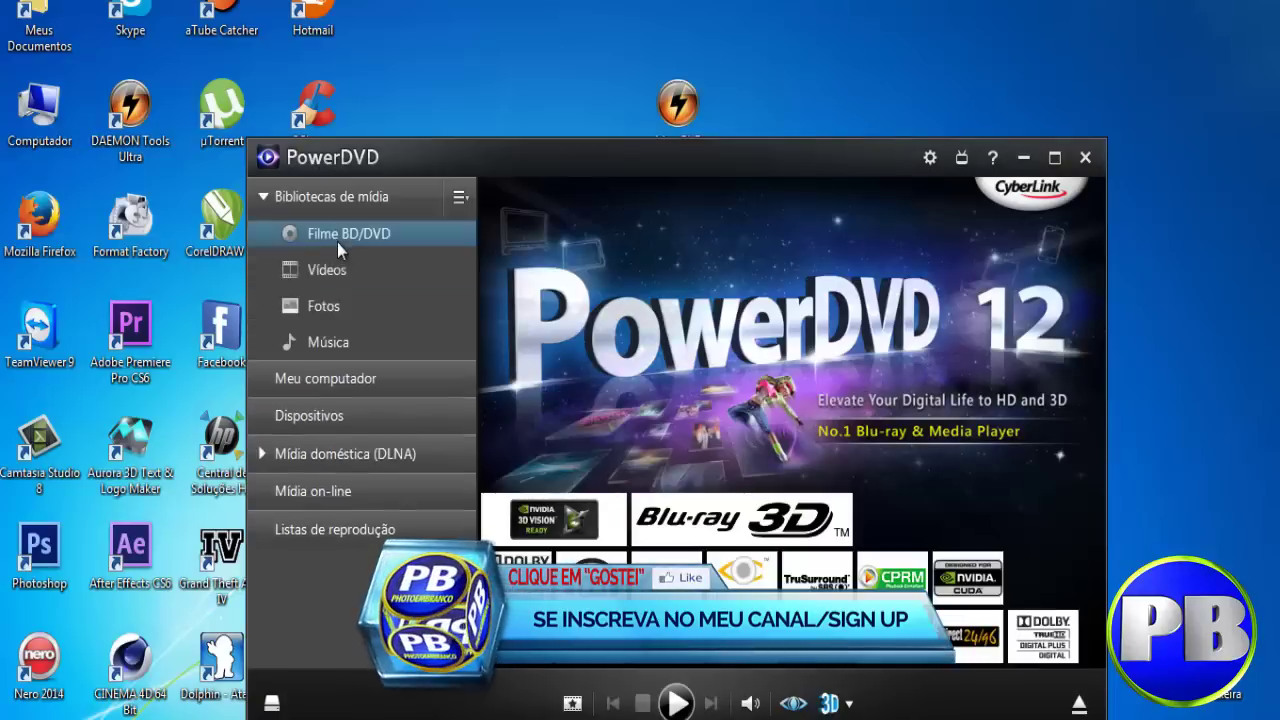
{"action": "left_click", "coordinate": [1085, 157]}
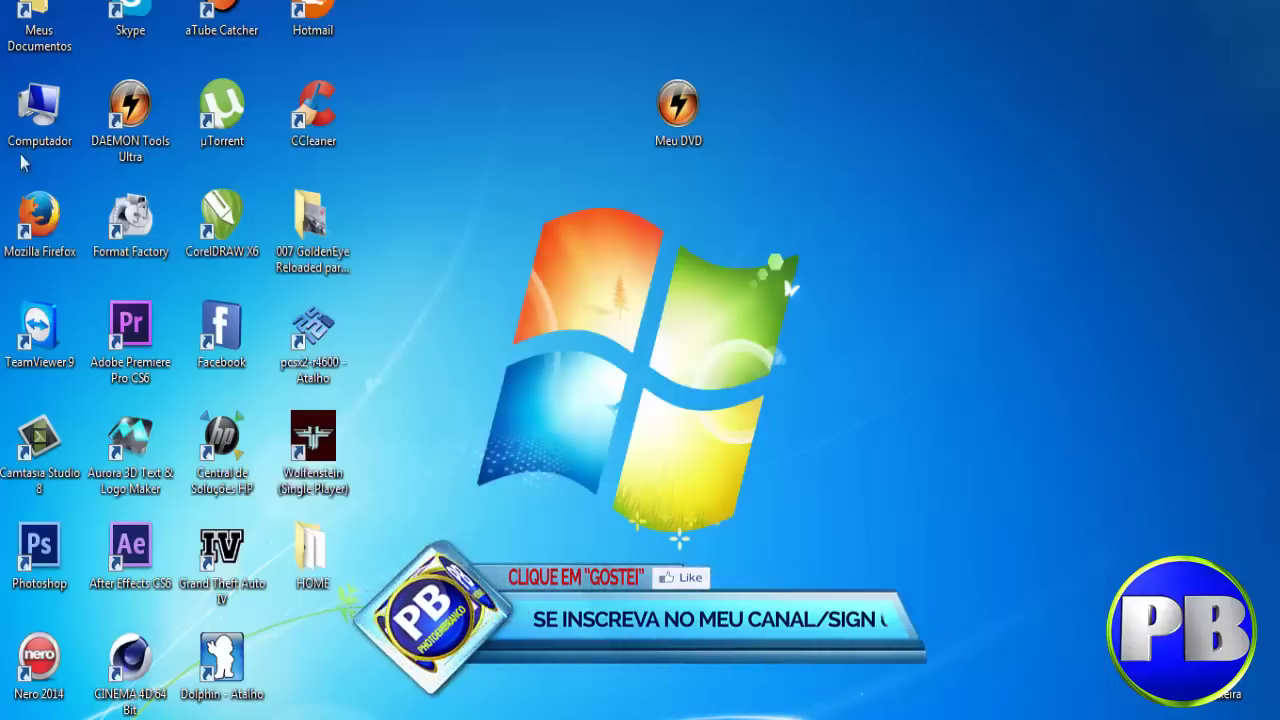
Step: Inspect the VIDEO_TS folder on the mounted DVD_SLIDE drive (G:) from Computador, and close the file window
{"action": "double_click", "coordinate": [42, 112]}
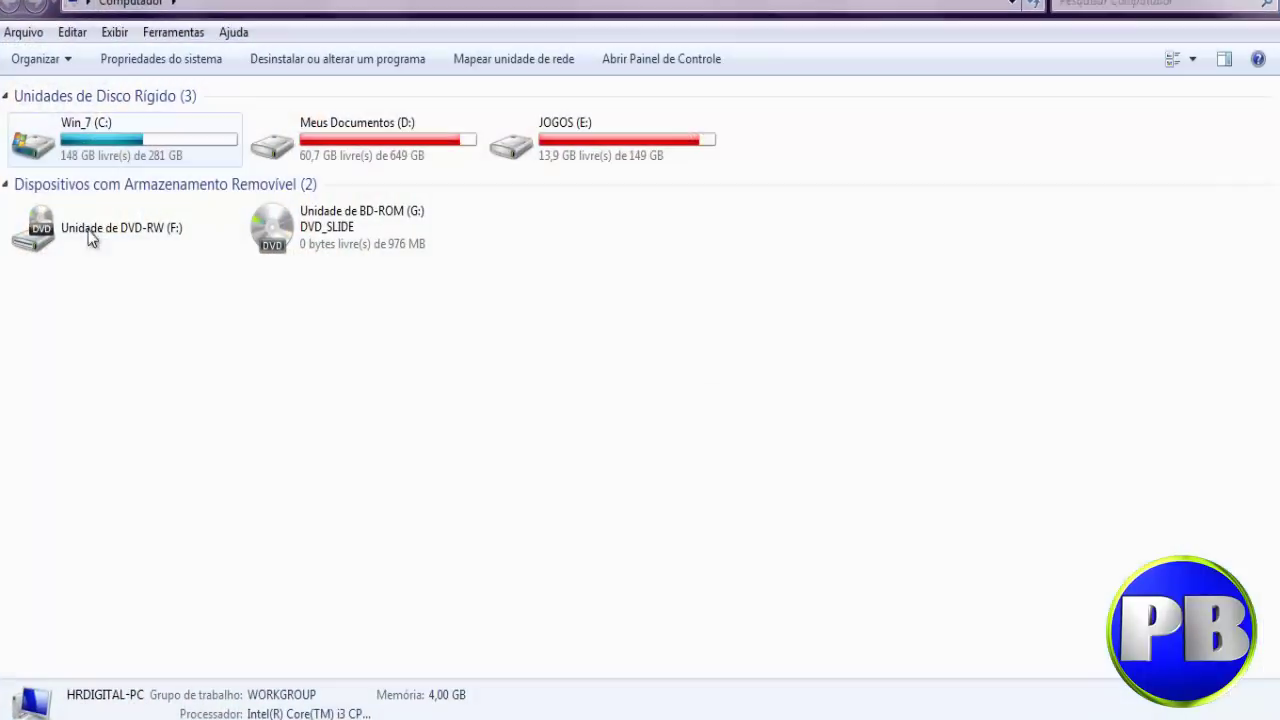
{"action": "right_click", "coordinate": [321, 231]}
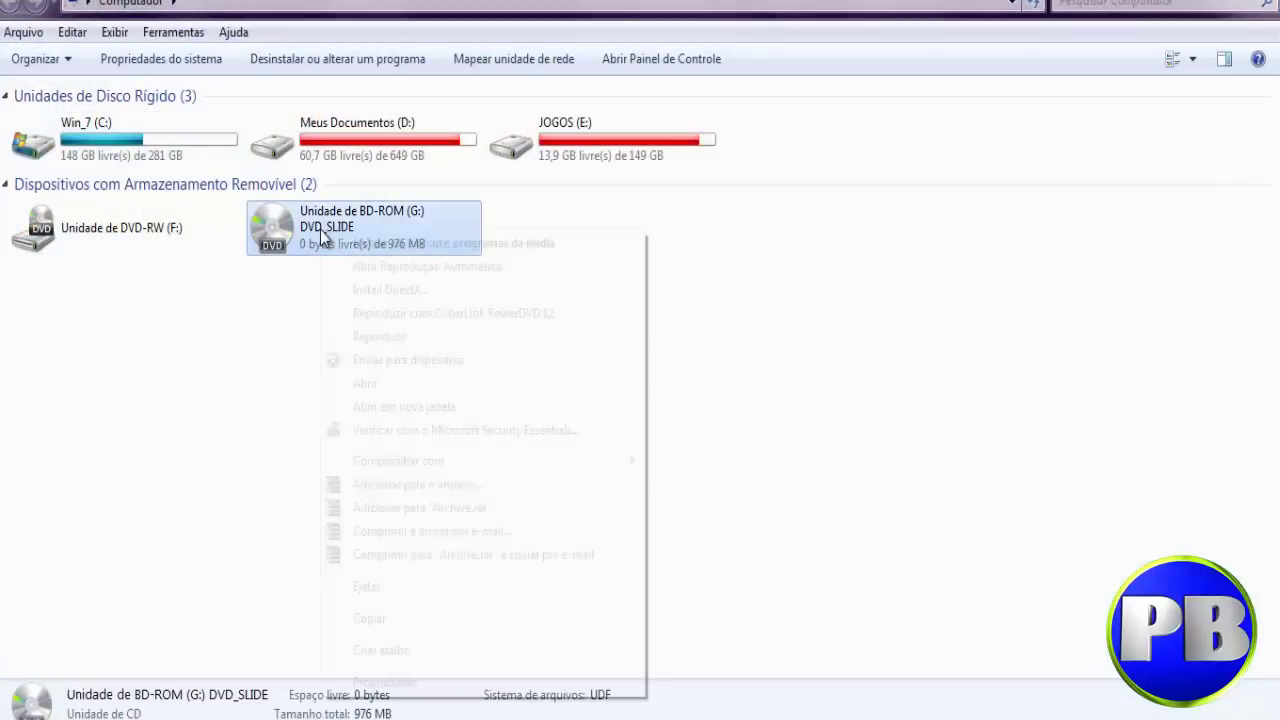
{"action": "left_click", "coordinate": [365, 383]}
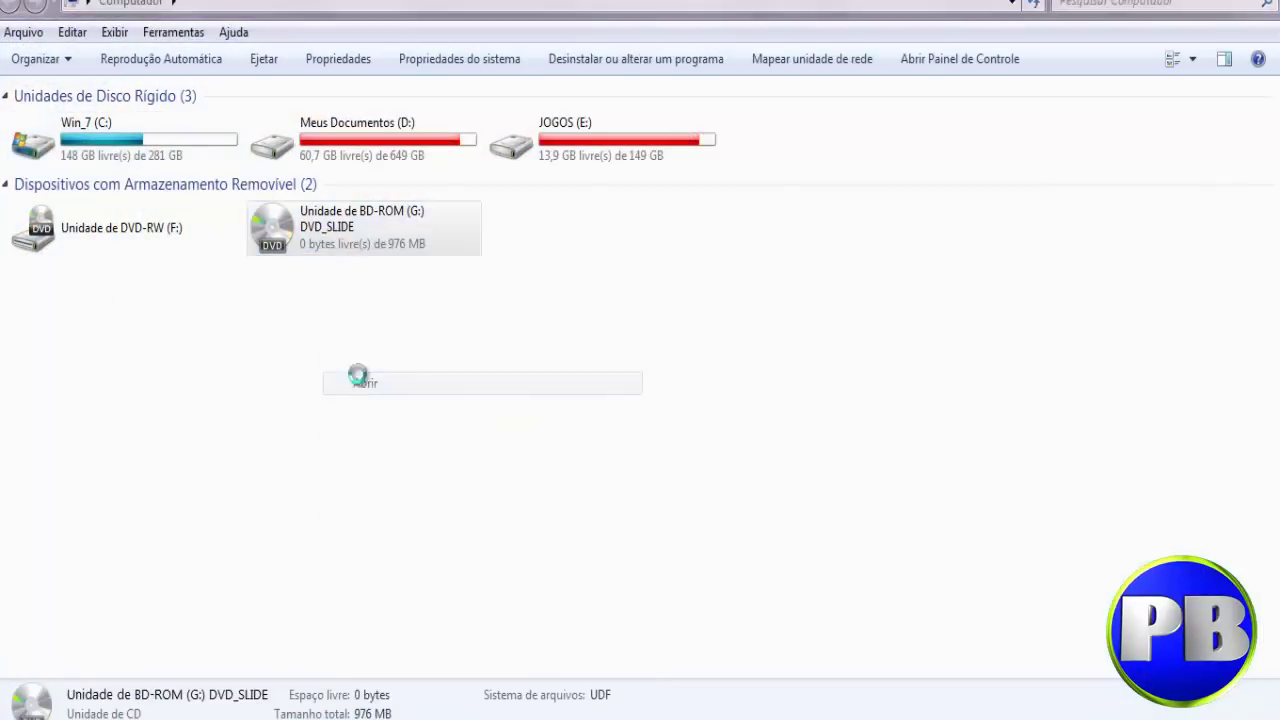
{"action": "double_click", "coordinate": [71, 150]}
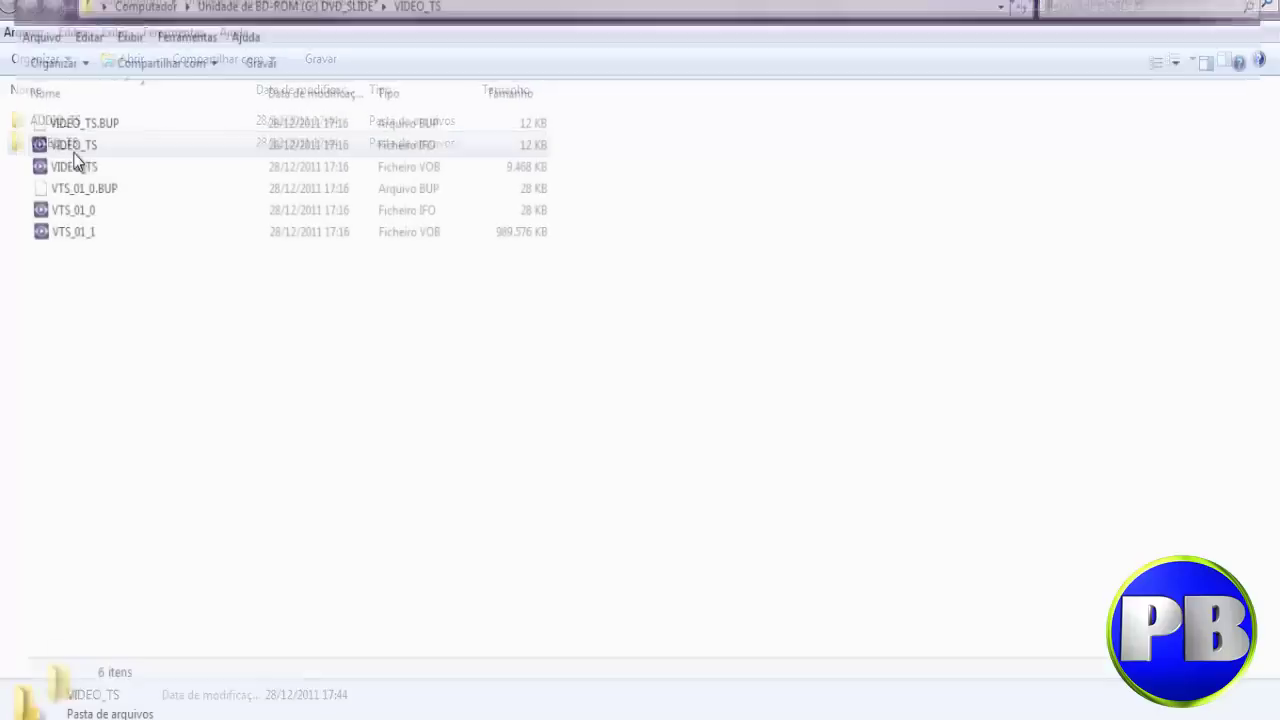
{"action": "key", "text": "BackSpace"}
{"action": "key", "text": "BackSpace"}
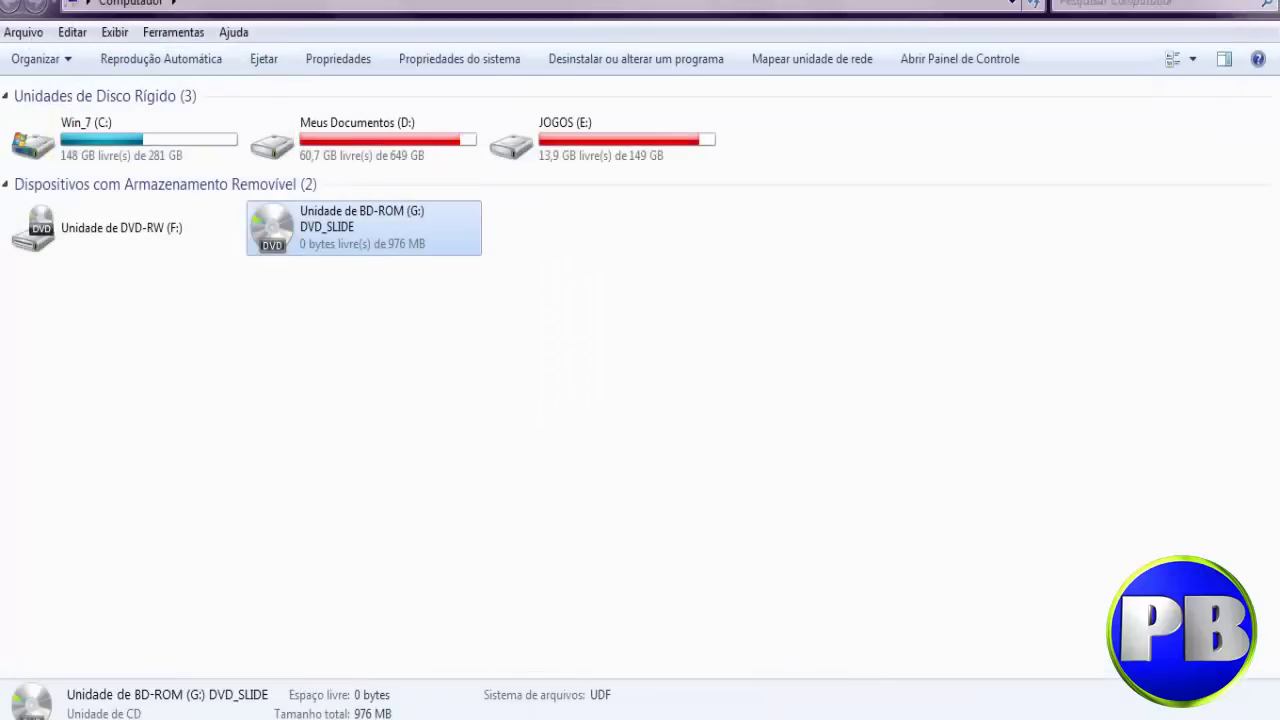
{"action": "key", "text": "alt+F4"}
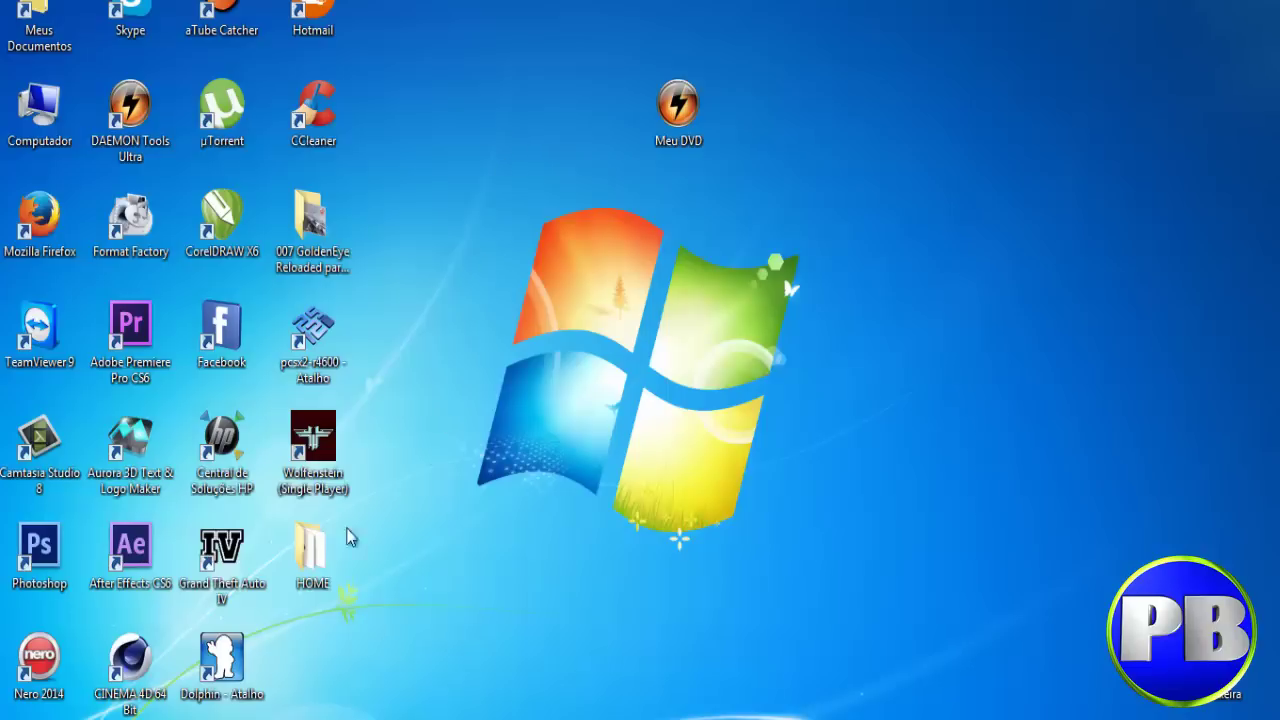
Step: Reopen Nero Express from Nero 2014, review the Imagem, Projeto, Cópia options and close it
{"action": "double_click", "coordinate": [58, 650]}
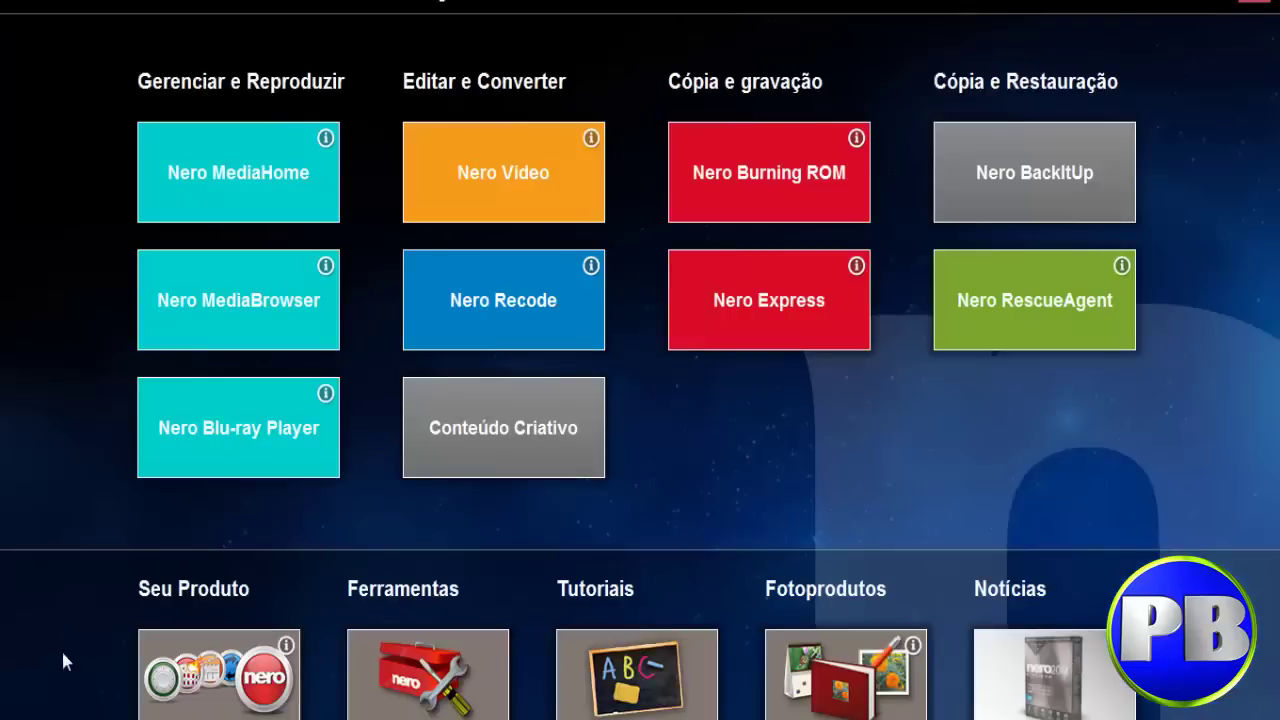
{"action": "left_click", "coordinate": [736, 320]}
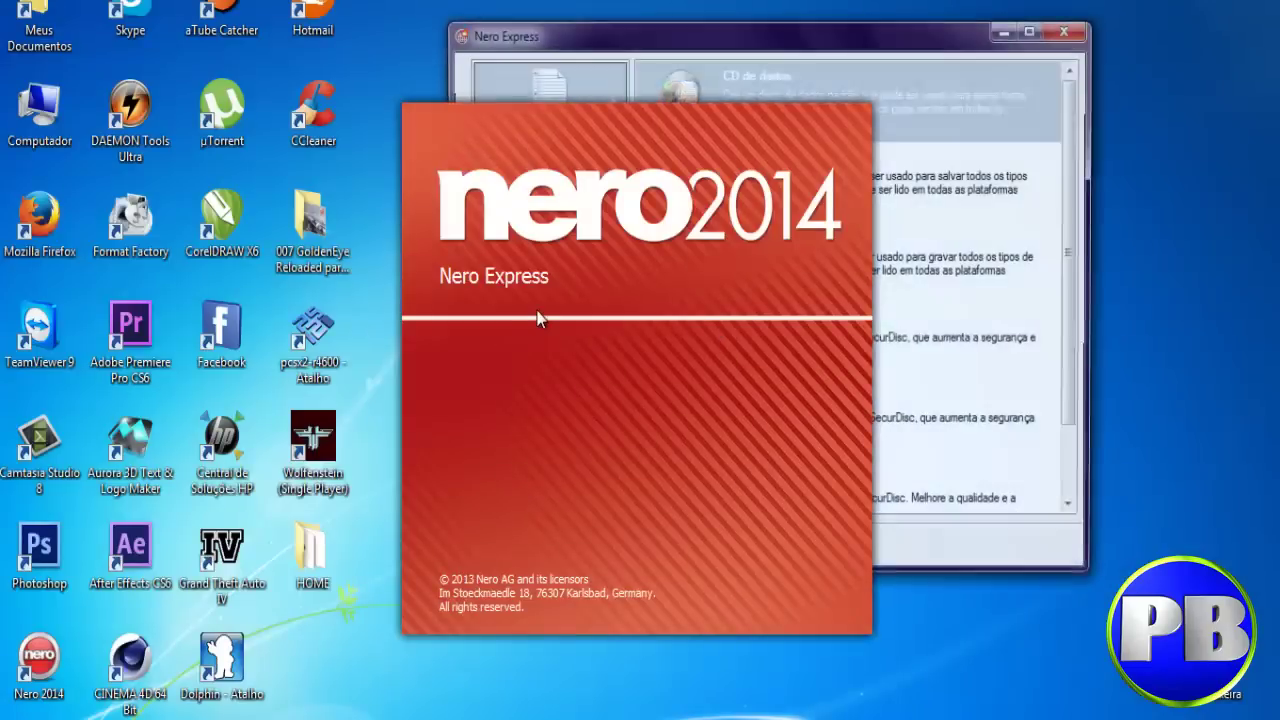
{"action": "left_click", "coordinate": [537, 374]}
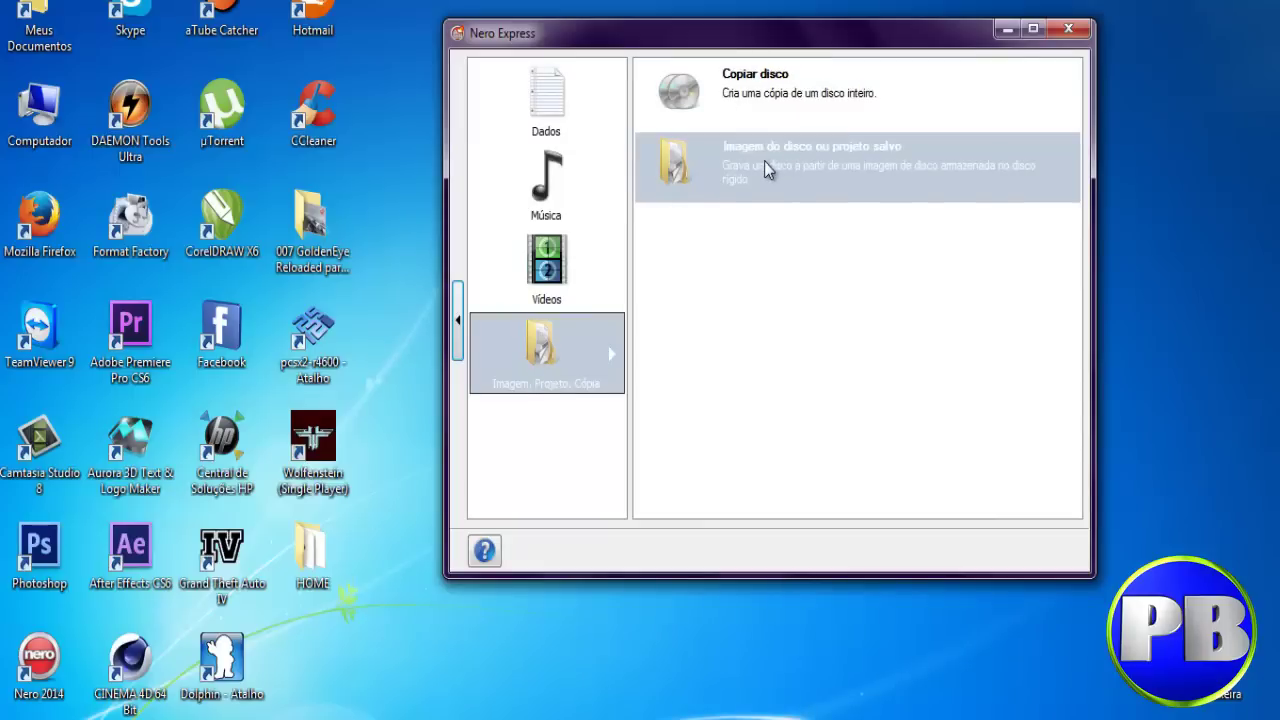
{"action": "left_click", "coordinate": [1069, 30]}
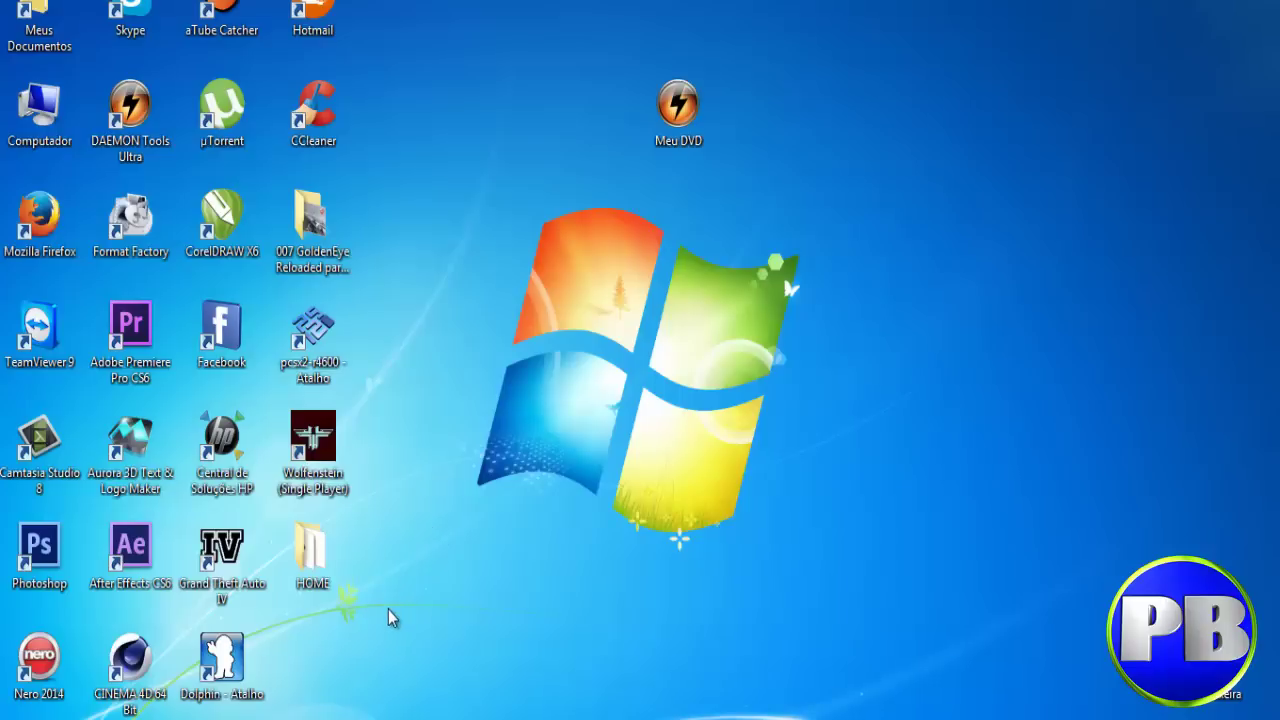
Step: Switch to the web browser and look through the seller's product listings on Mercado Livre
{"action": "left_click", "coordinate": [300, 715]}
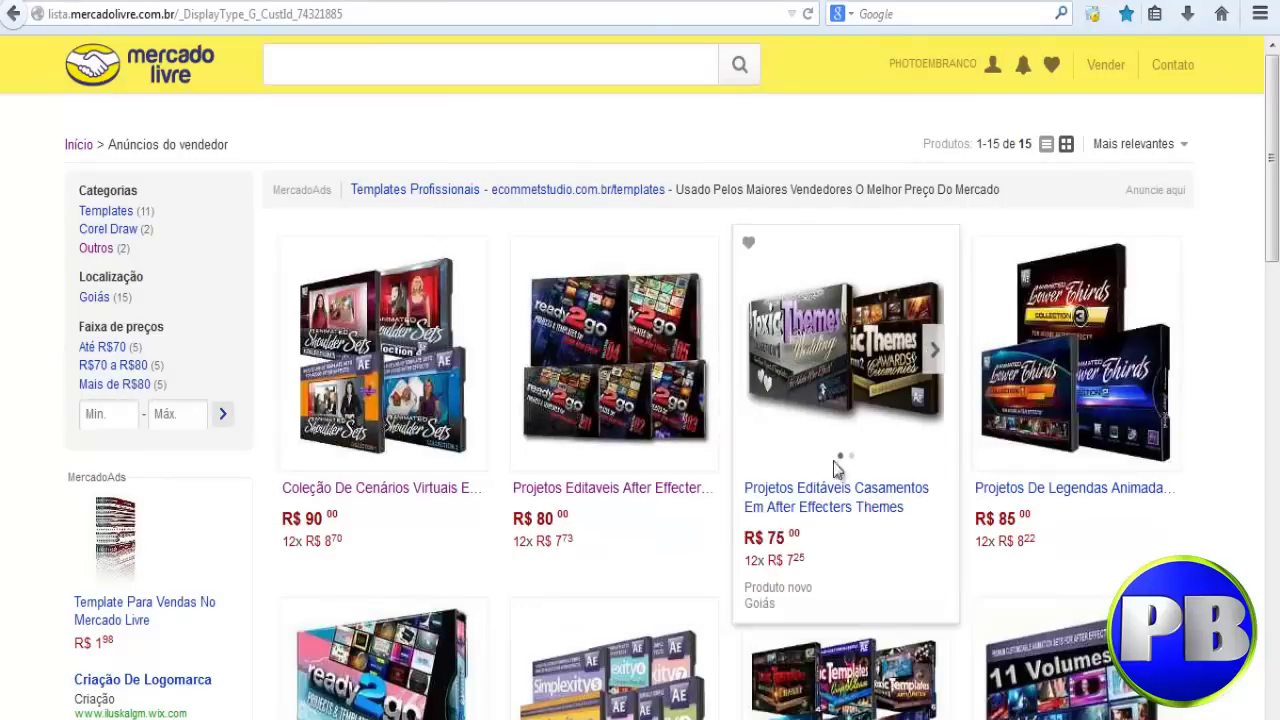
{"action": "scroll", "coordinate": [1262, 235], "scroll_direction": "down", "scroll_amount": 3}
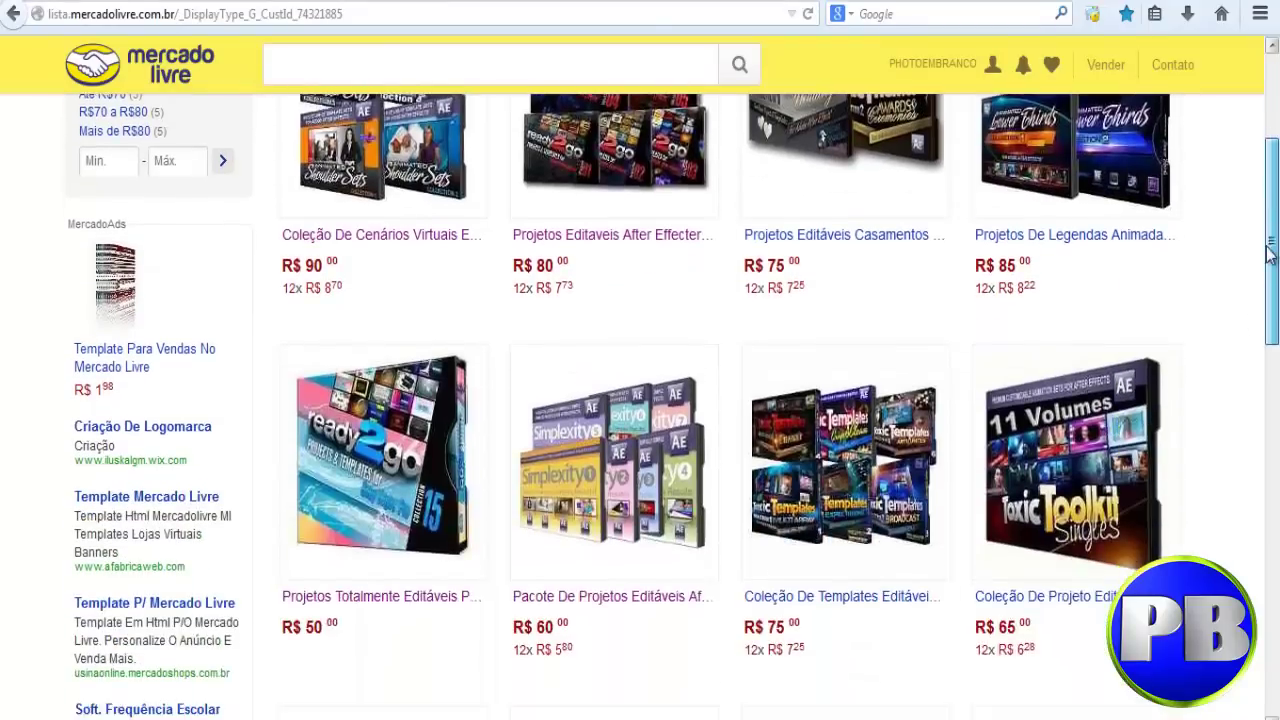
{"action": "left_click_drag", "start_coordinate": [1268, 252], "coordinate": [1272, 152]}
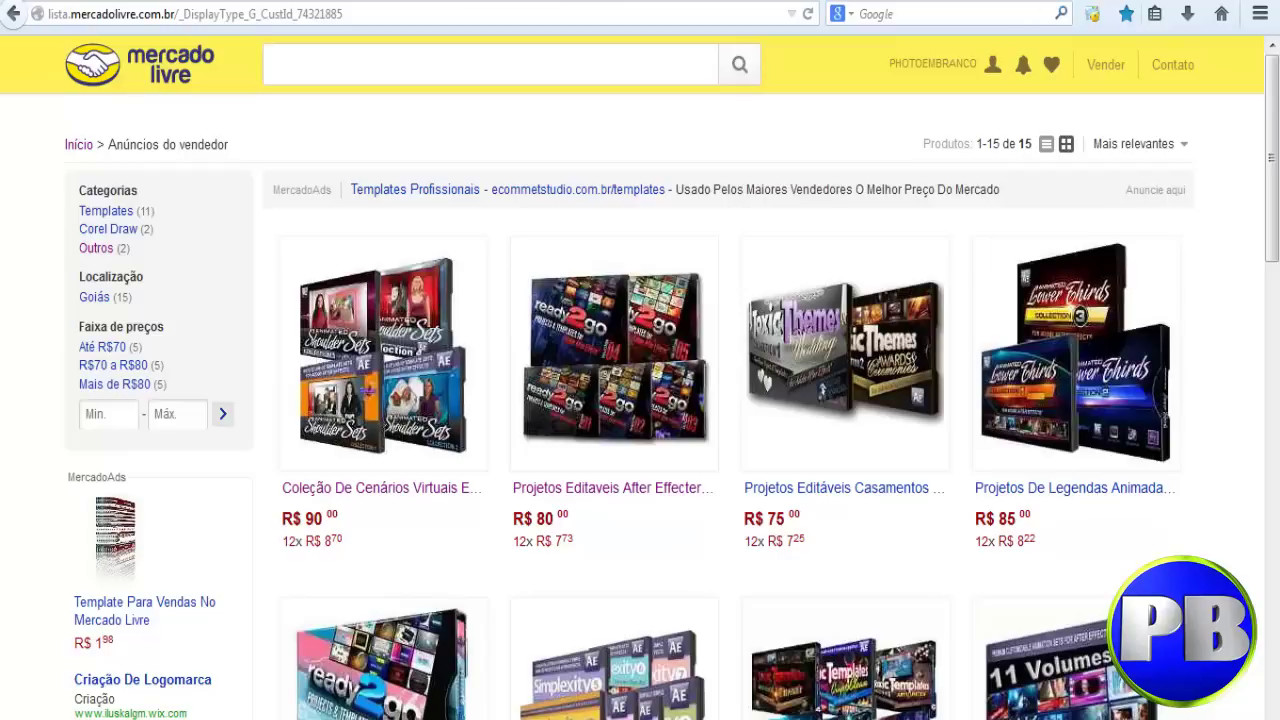
{"action": "mouse_move", "coordinate": [452, 252]}
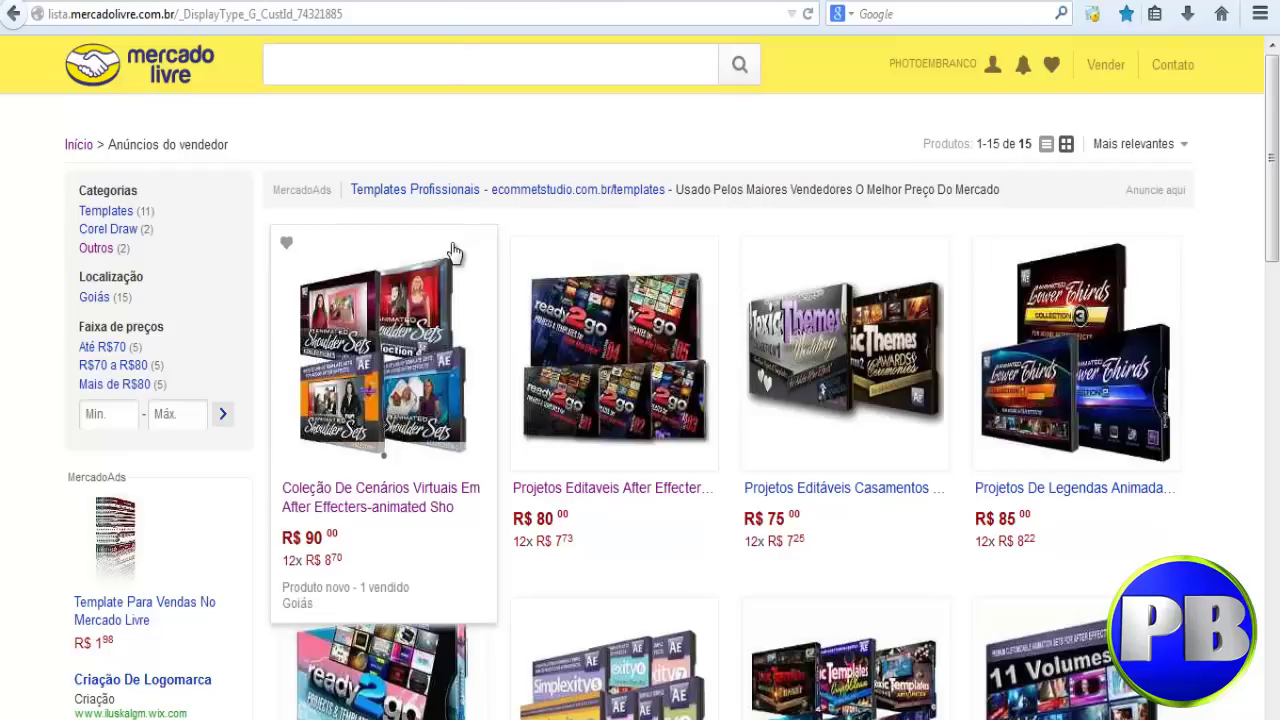